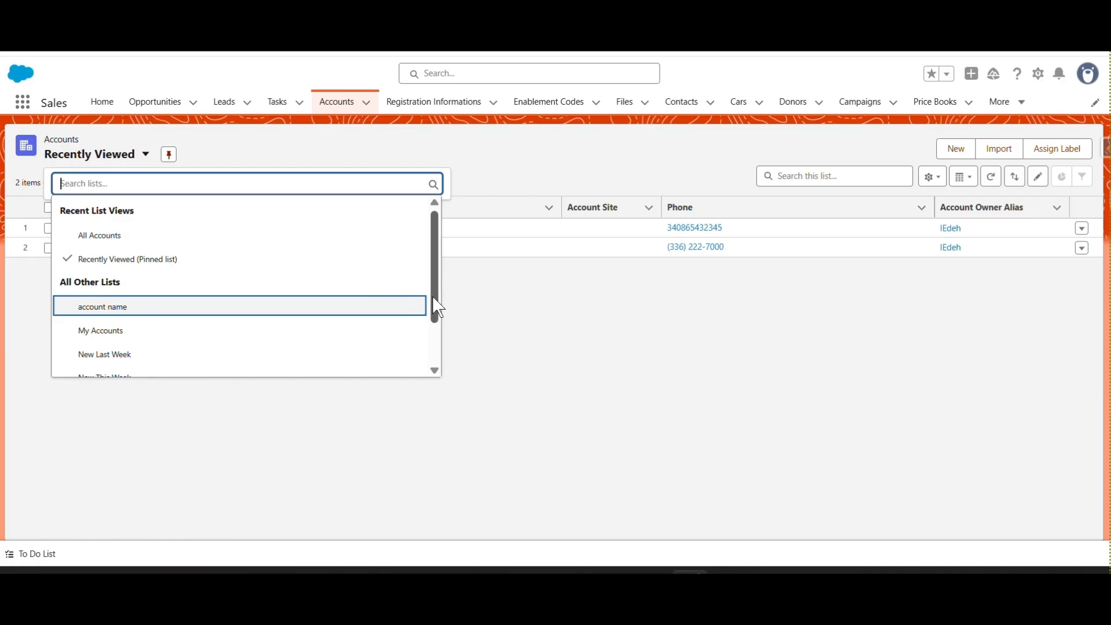
- Switch the accounts list to the All Accounts list view
{"action": "left_click_drag", "start_coordinate": [433, 297], "coordinate": [427, 240]}
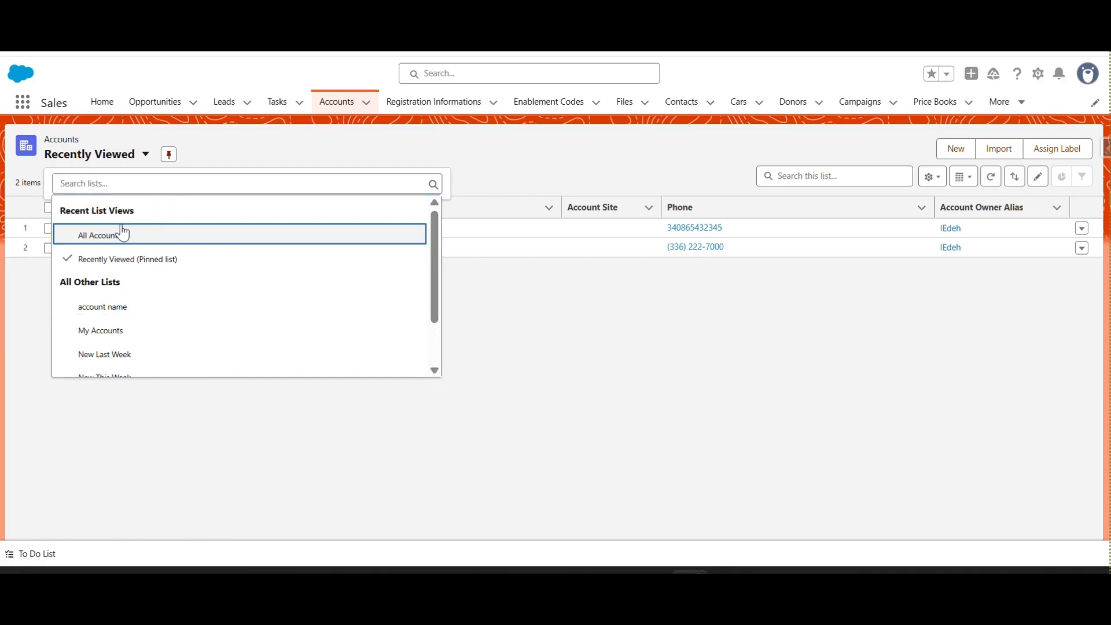
{"action": "left_click", "coordinate": [100, 238]}
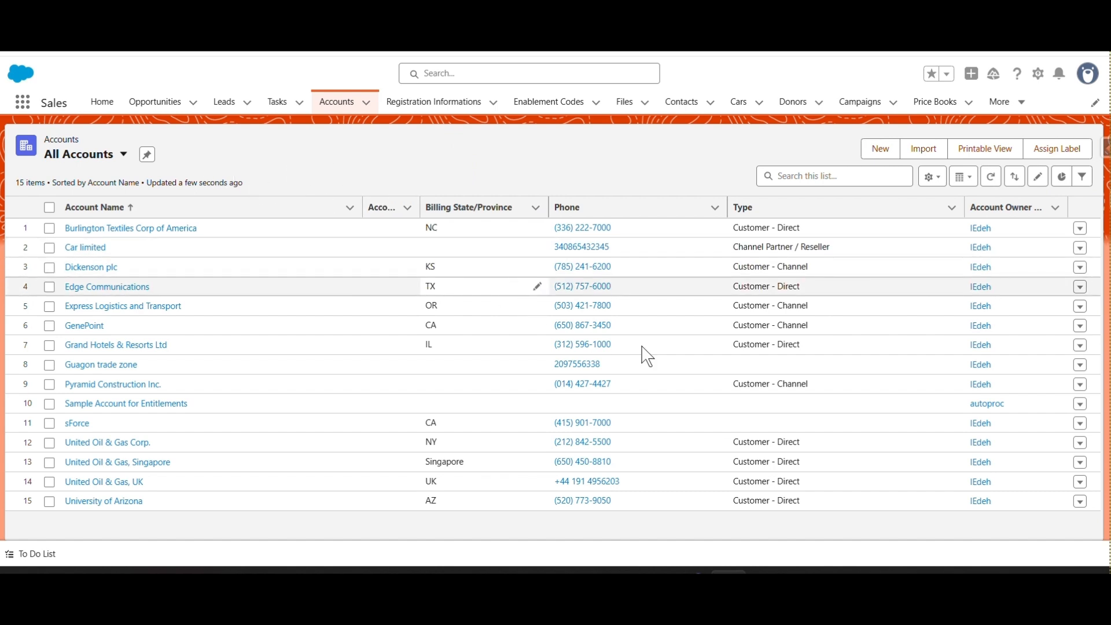
- Start a new account list view named "Customer - Direct" with the API name CustomerDirect
{"action": "left_click", "coordinate": [938, 184]}
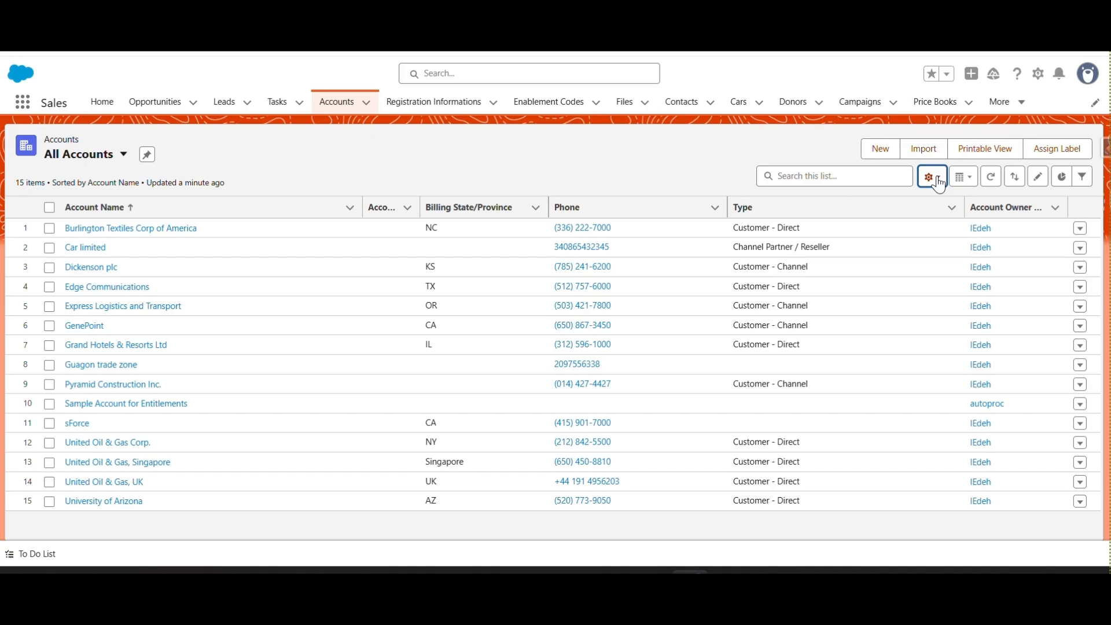
{"action": "left_click", "coordinate": [932, 177]}
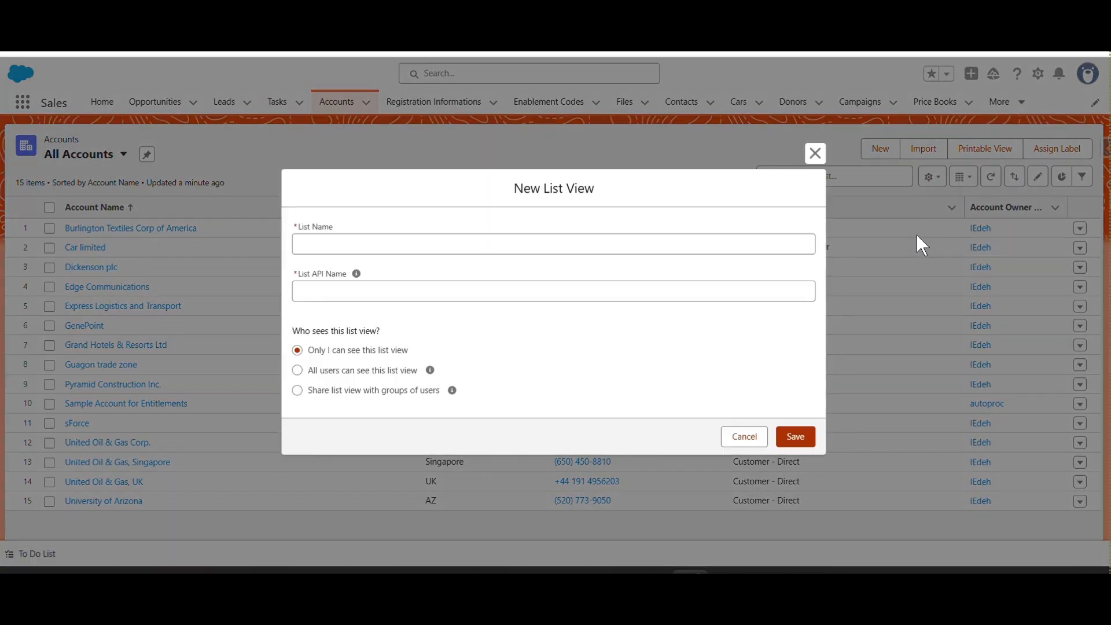
{"action": "left_click", "coordinate": [409, 247]}
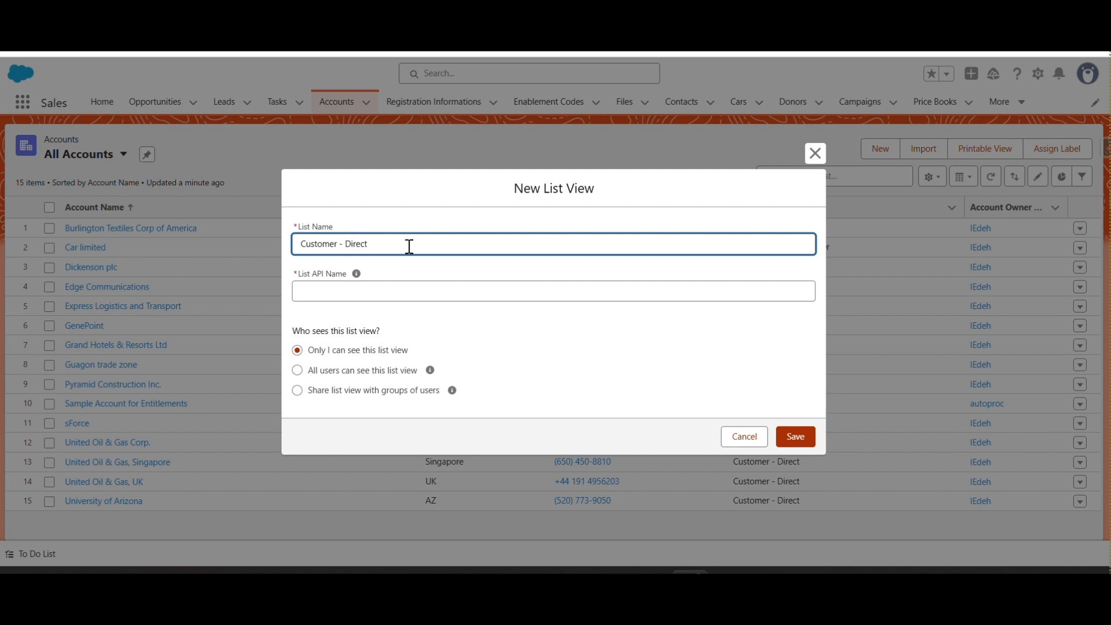
{"action": "left_click", "coordinate": [319, 287]}
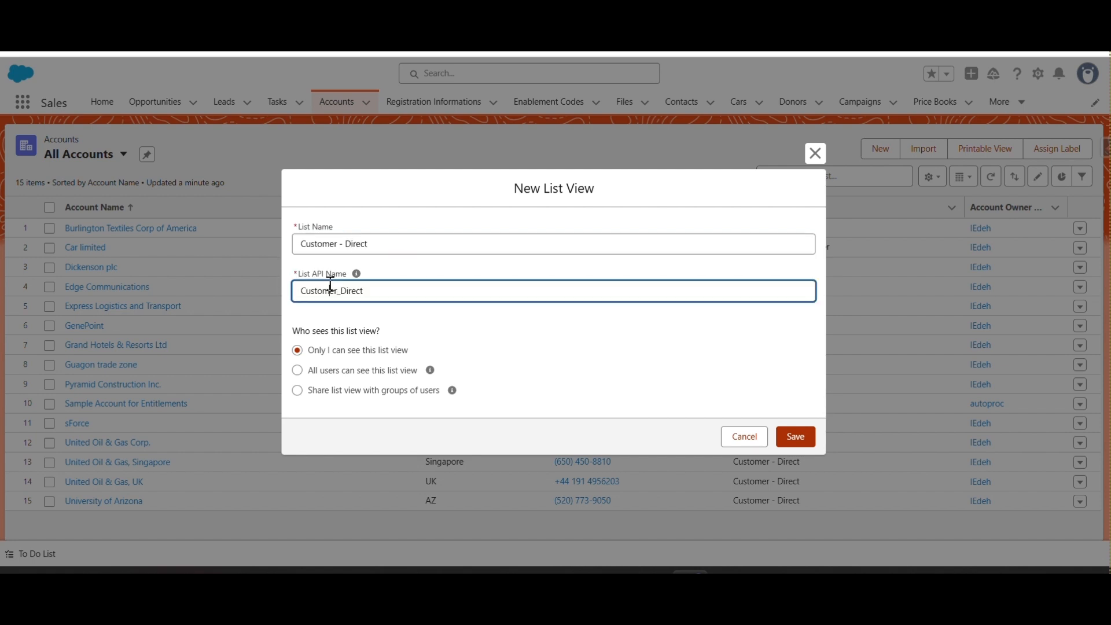
{"action": "left_click", "coordinate": [342, 295]}
{"action": "key", "text": "BackSpace"}
- Make the new list view visible to all users and save it
{"action": "left_click", "coordinate": [300, 374]}
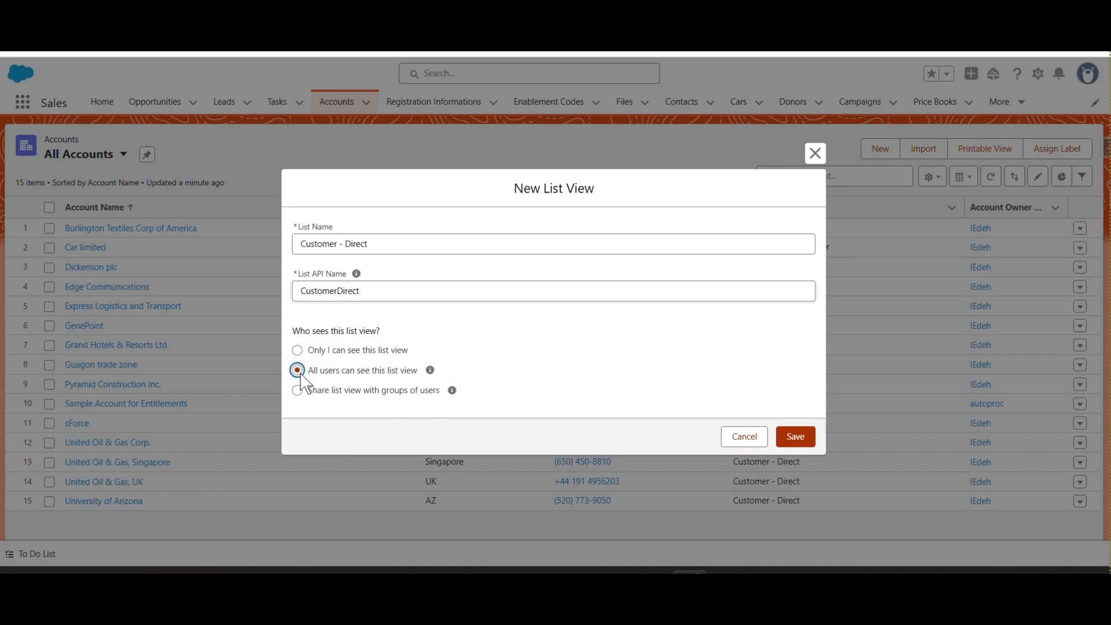
{"action": "left_click", "coordinate": [303, 390]}
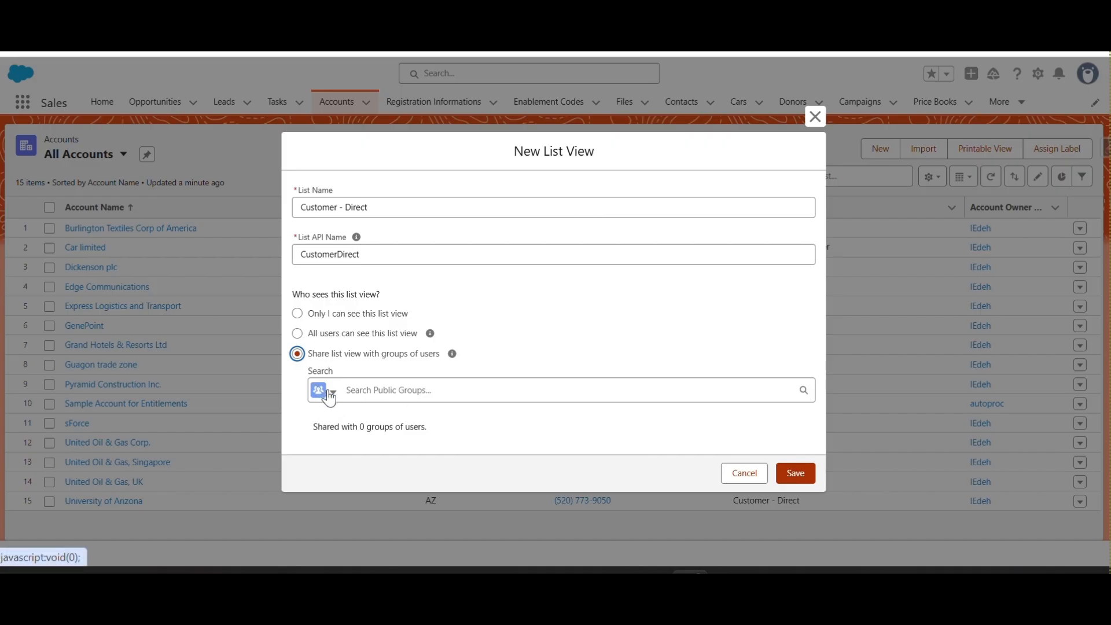
{"action": "left_click", "coordinate": [327, 391]}
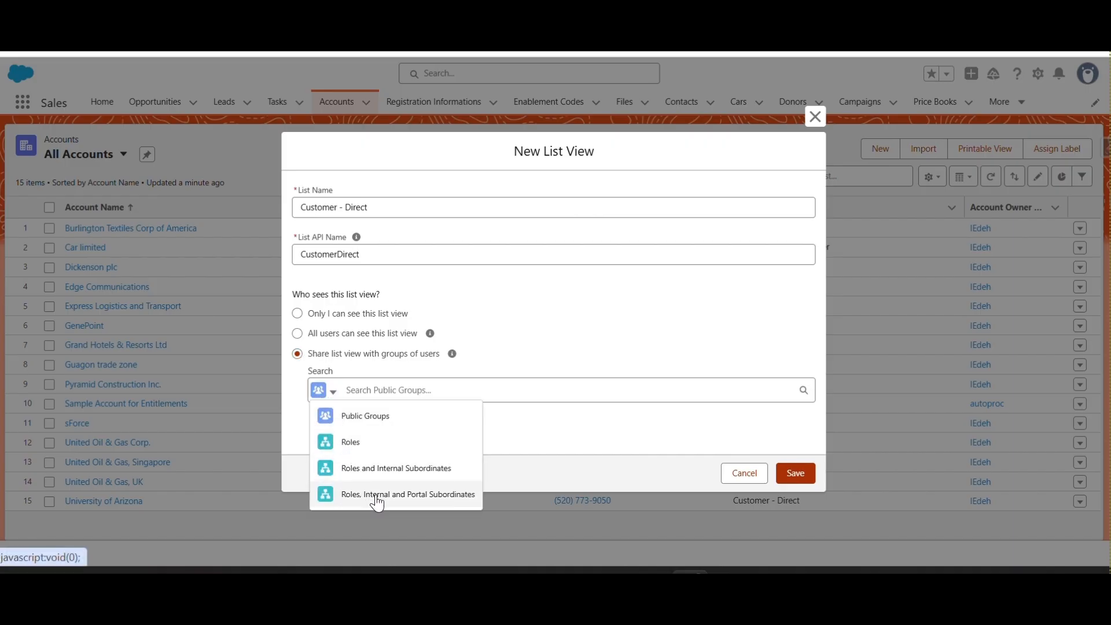
{"action": "left_click", "coordinate": [299, 334]}
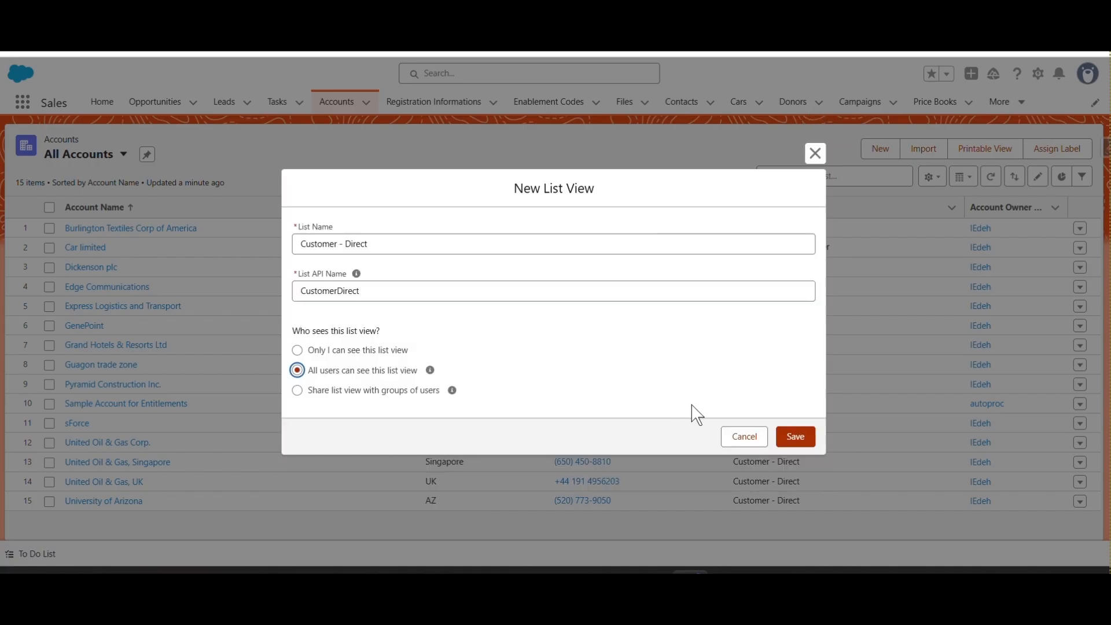
{"action": "left_click", "coordinate": [796, 437]}
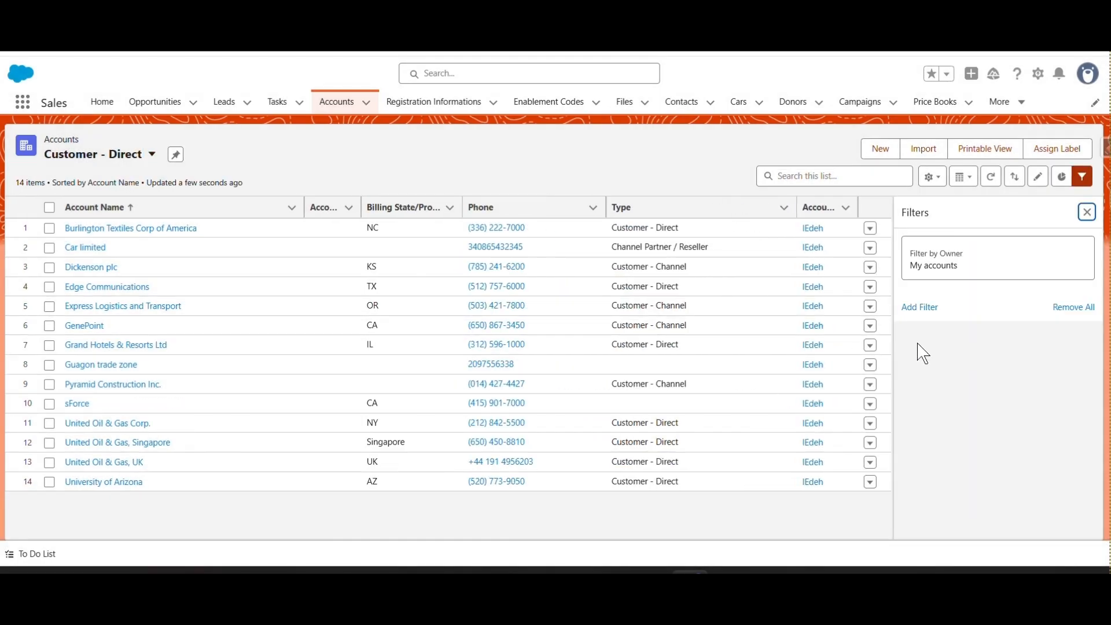
- Set the owner filter to All accounts and add a filter where Type equals Customer - Direct
{"action": "left_click", "coordinate": [930, 270]}
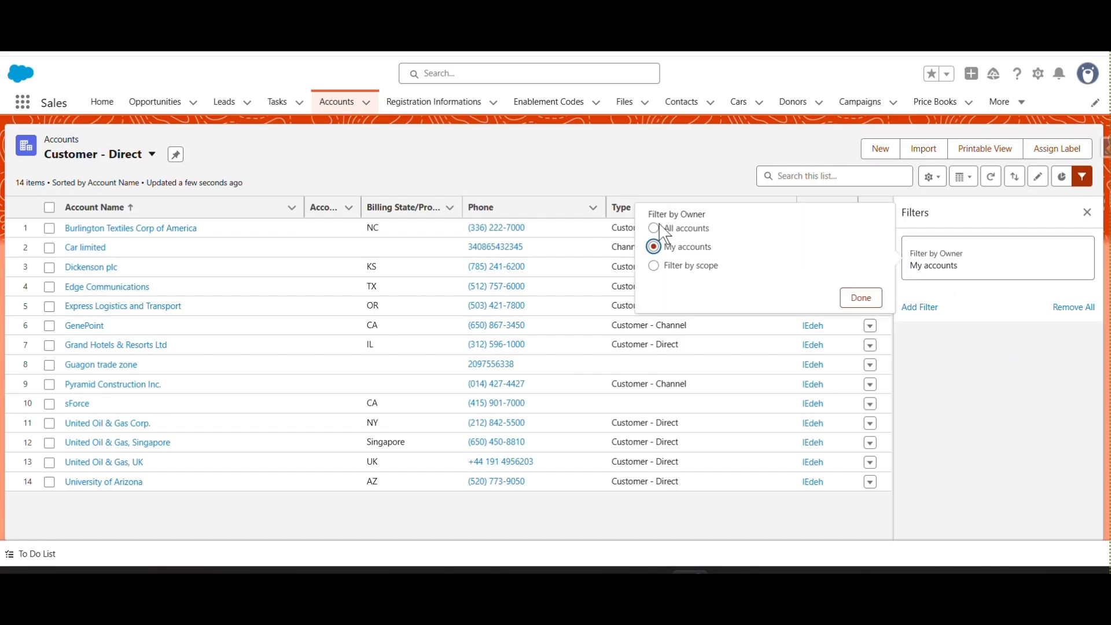
{"action": "left_click", "coordinate": [861, 300]}
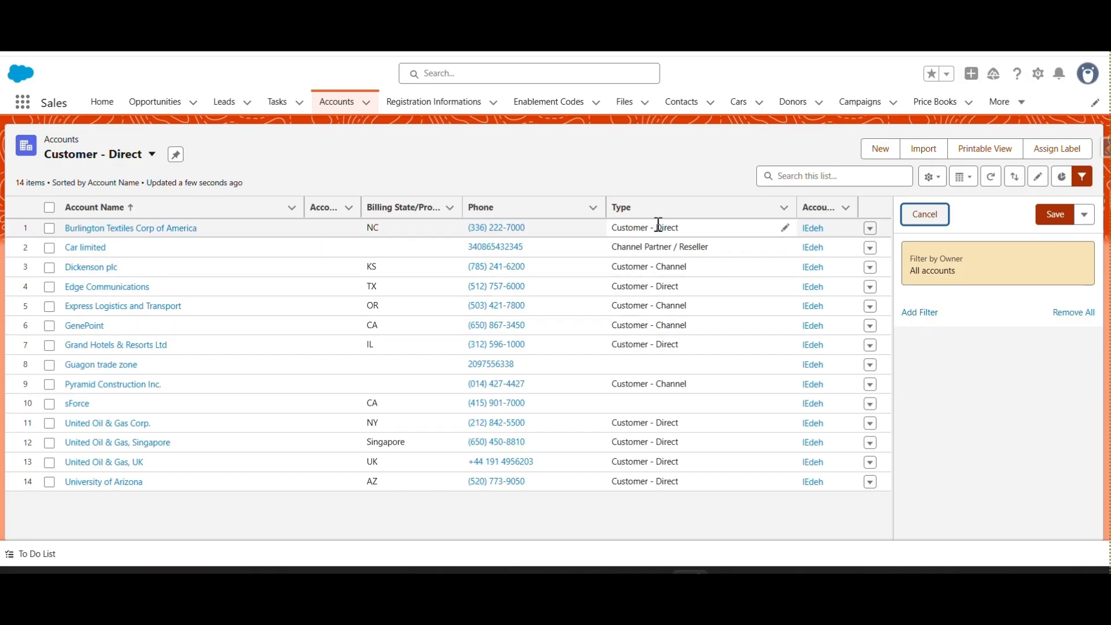
{"action": "left_click", "coordinate": [923, 313]}
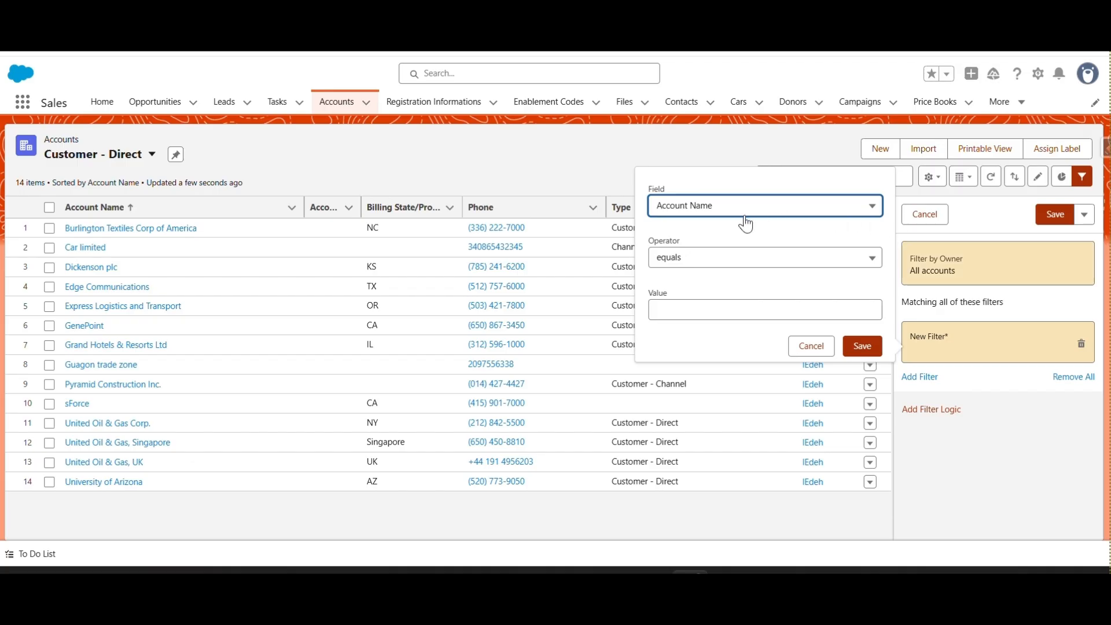
{"action": "left_click", "coordinate": [738, 216]}
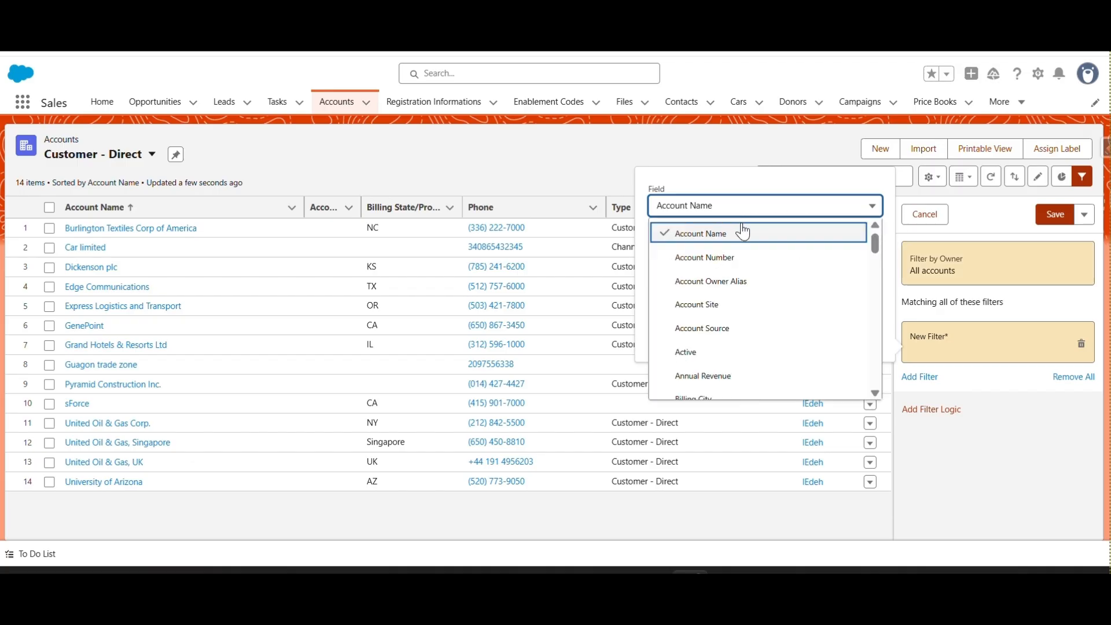
{"action": "left_click_drag", "start_coordinate": [883, 249], "coordinate": [883, 277]}
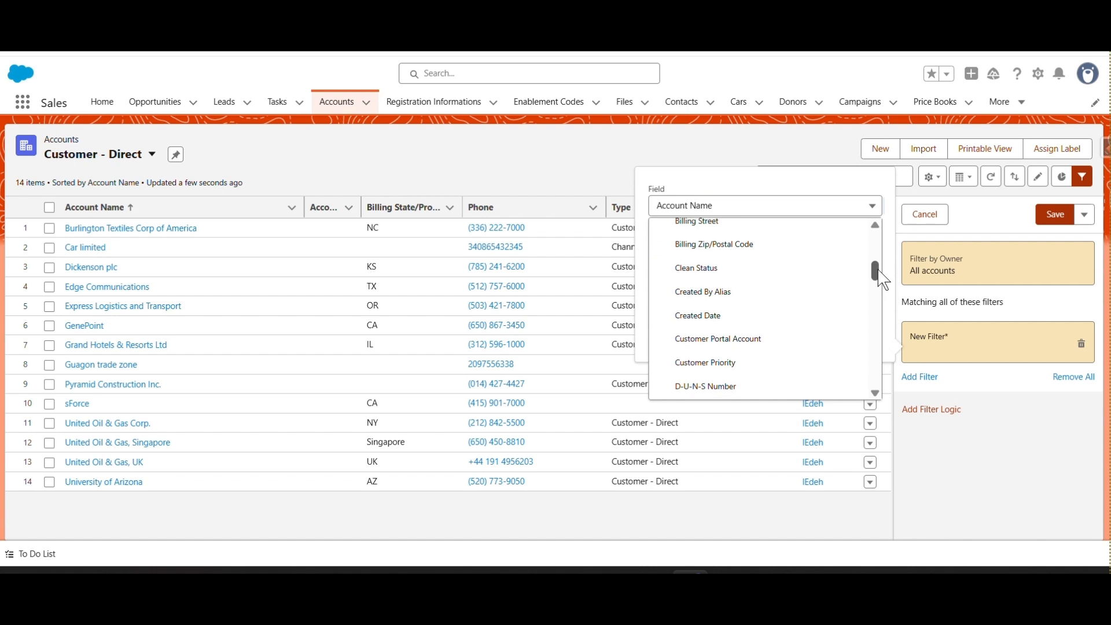
{"action": "left_click_drag", "start_coordinate": [883, 278], "coordinate": [885, 373]}
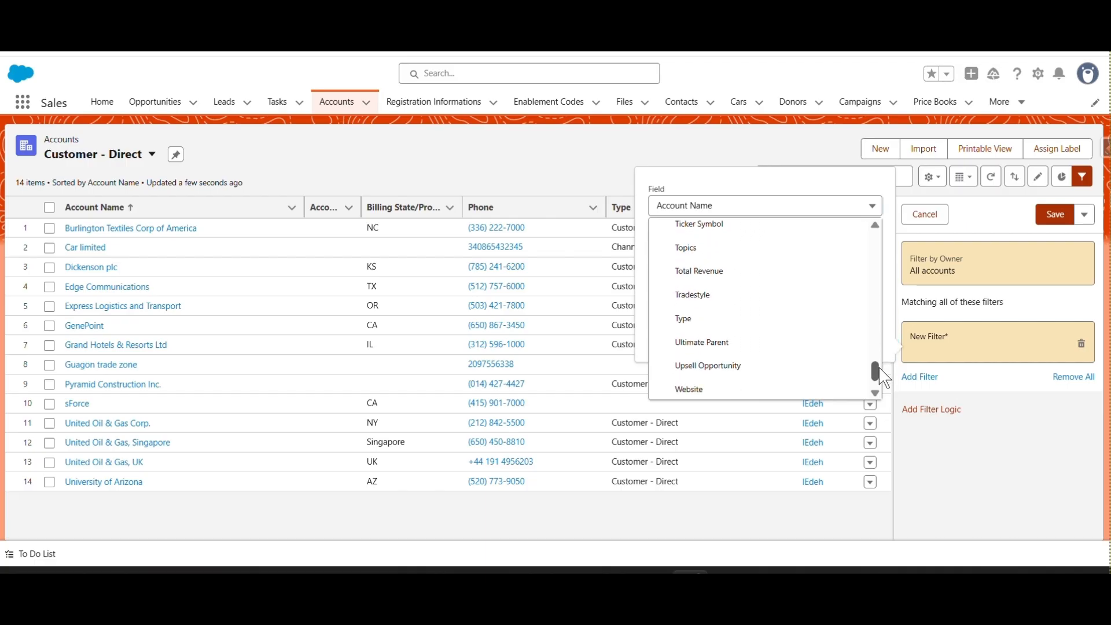
{"action": "left_click", "coordinate": [735, 327]}
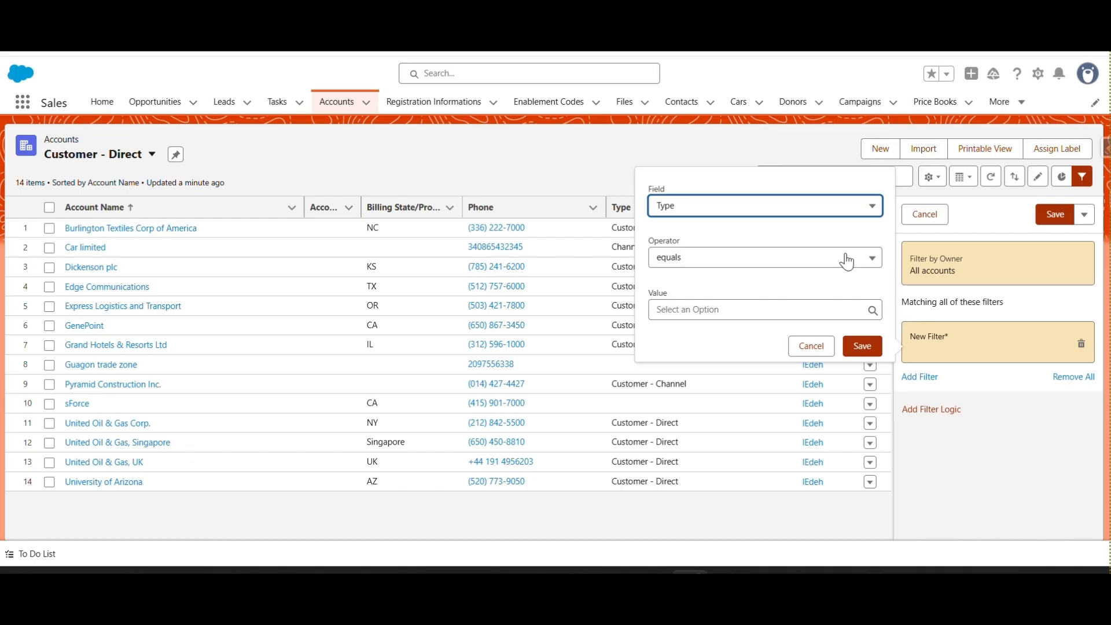
{"action": "left_click", "coordinate": [803, 311]}
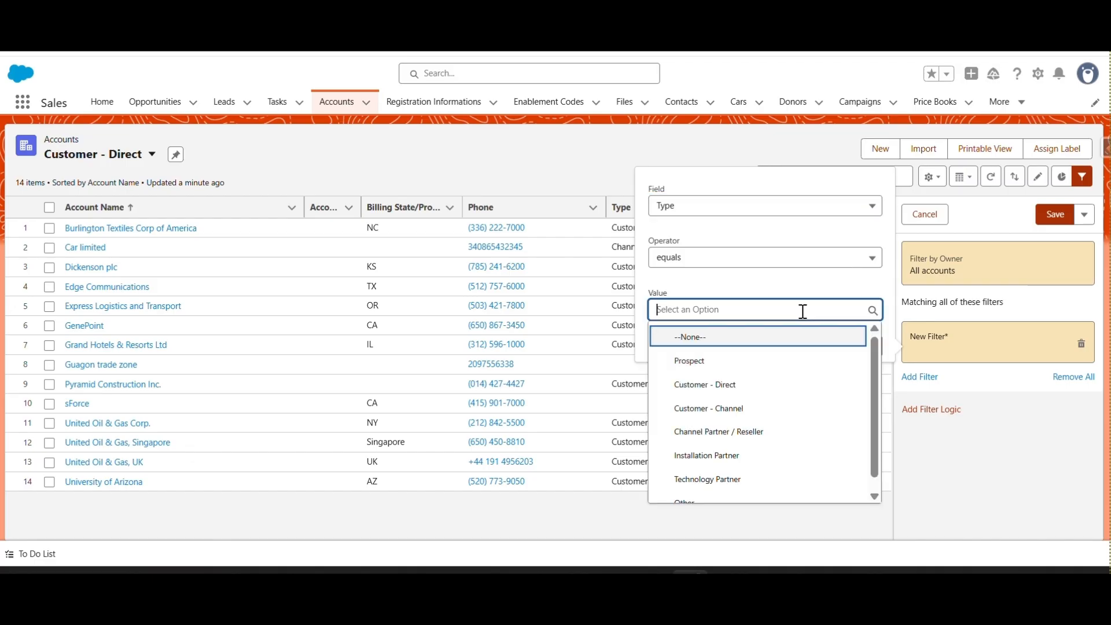
{"action": "left_click", "coordinate": [750, 385]}
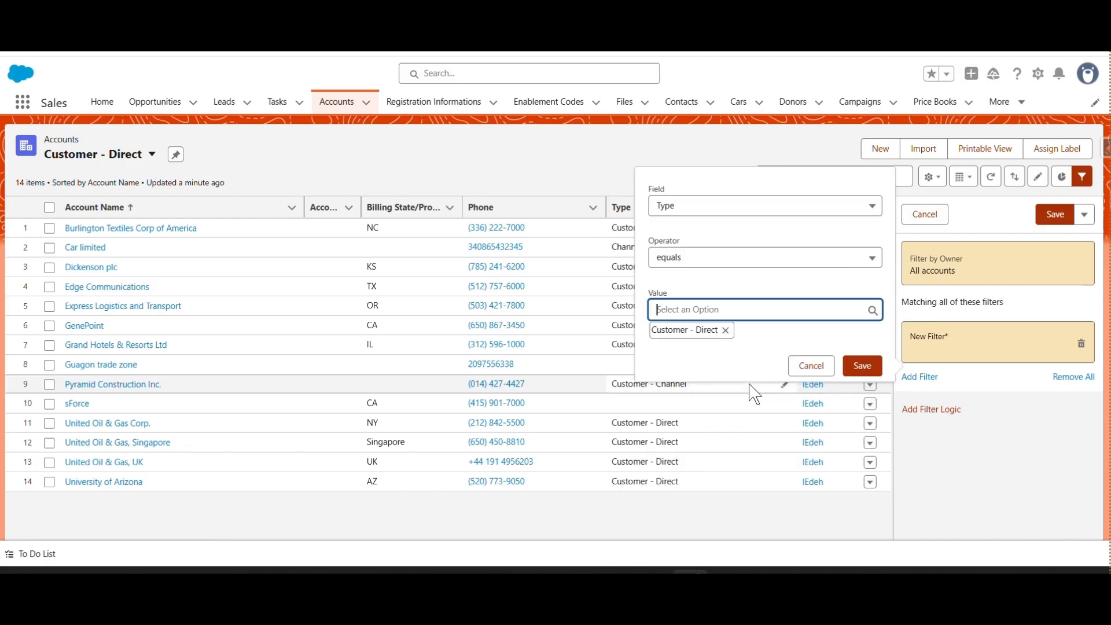
{"action": "left_click", "coordinate": [863, 368]}
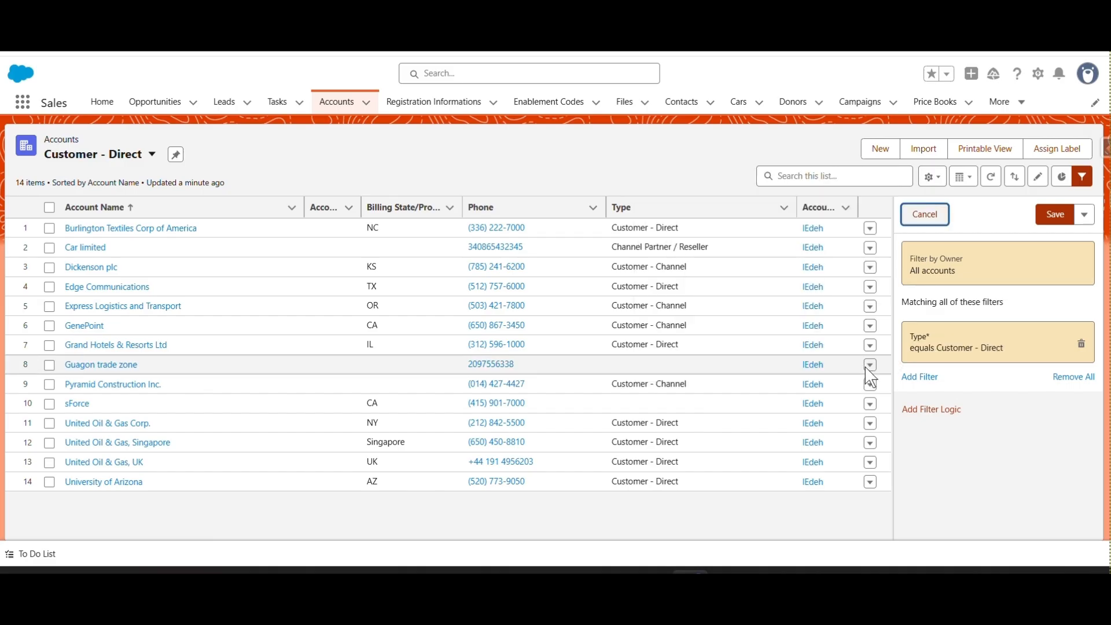
- Save the filter changes to the list view and narrow the Account Name column
{"action": "left_click", "coordinate": [1084, 215]}
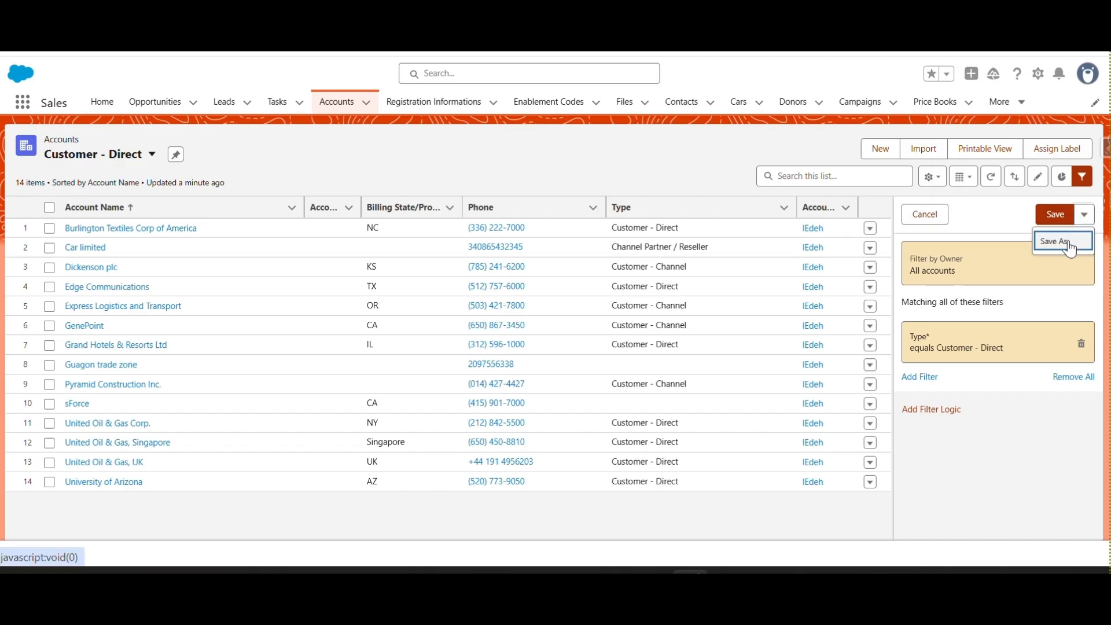
{"action": "left_click", "coordinate": [1055, 220]}
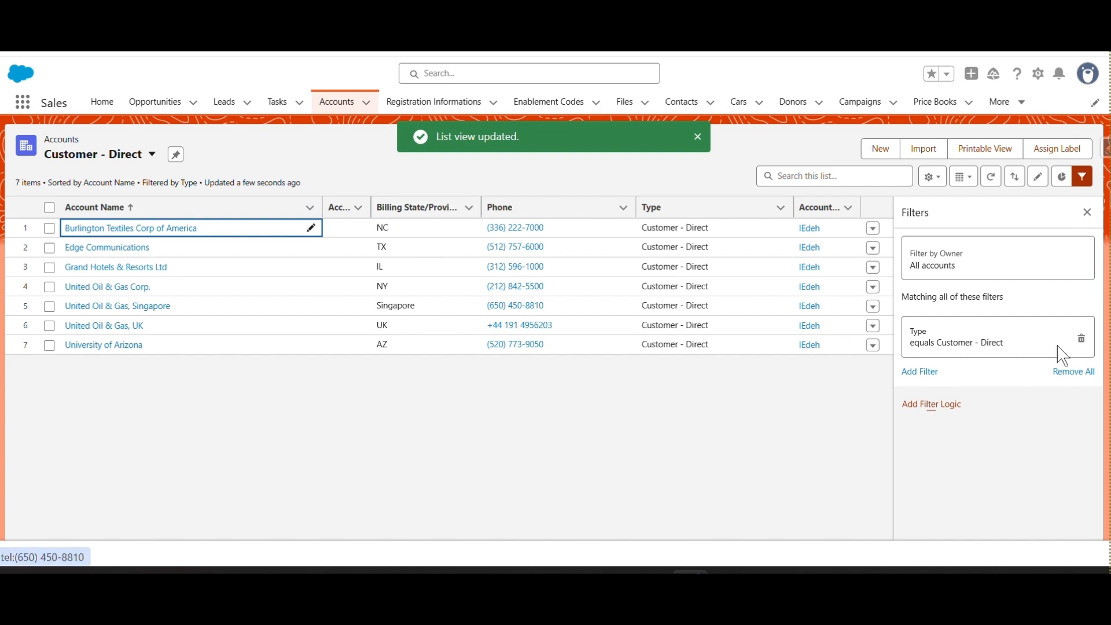
{"action": "left_click", "coordinate": [1089, 214]}
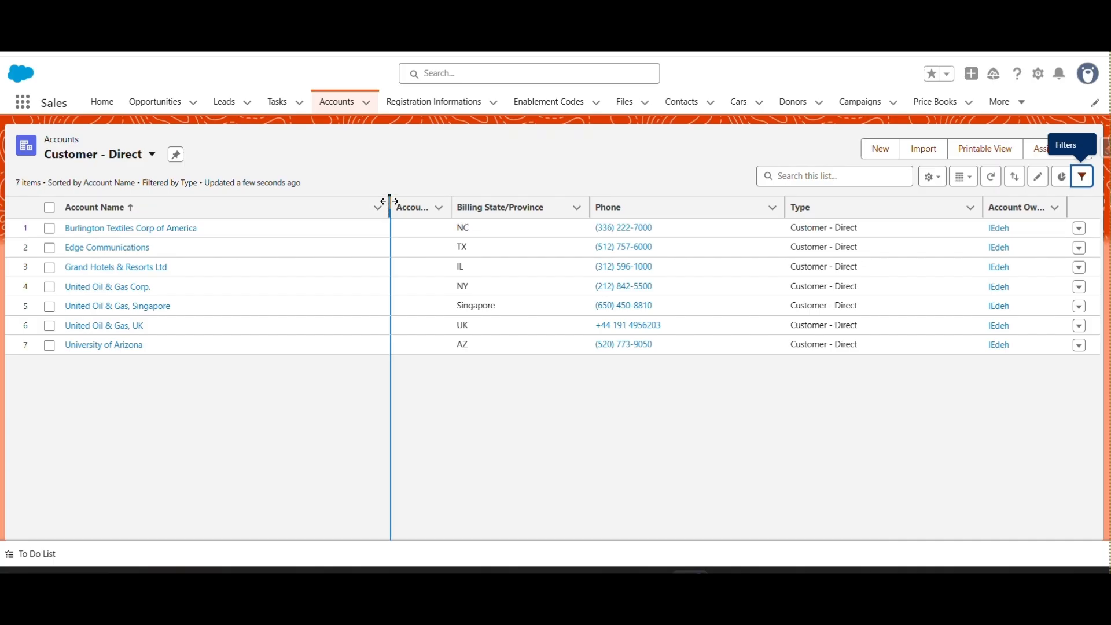
{"action": "left_click_drag", "start_coordinate": [390, 201], "coordinate": [273, 205]}
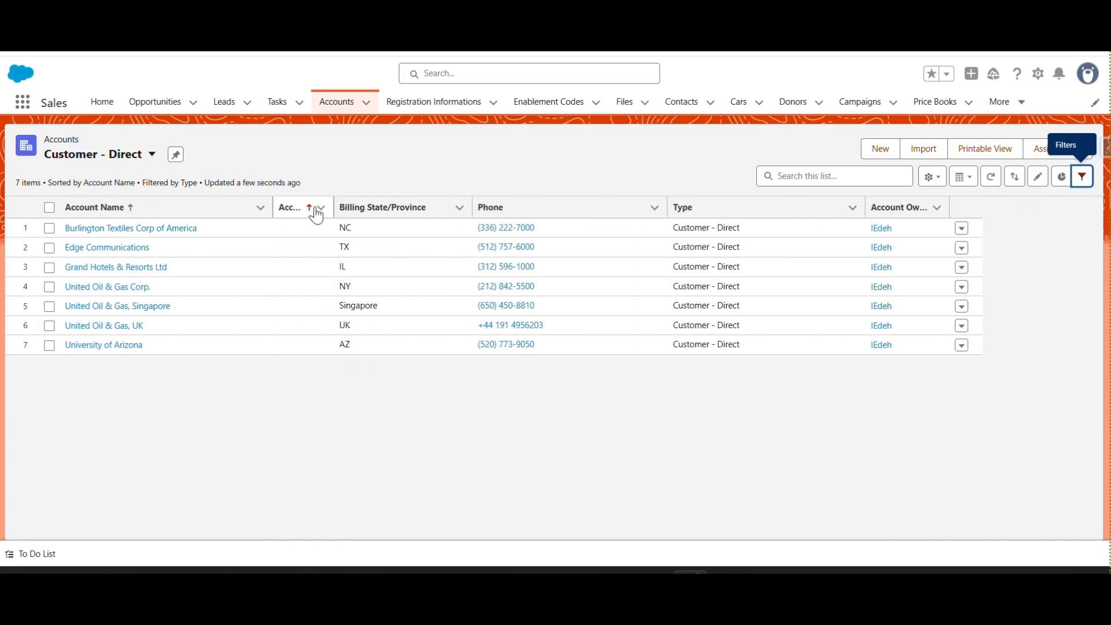
- In the list view's displayed fields, remove Account Site and add Account Number
{"action": "left_click", "coordinate": [941, 183]}
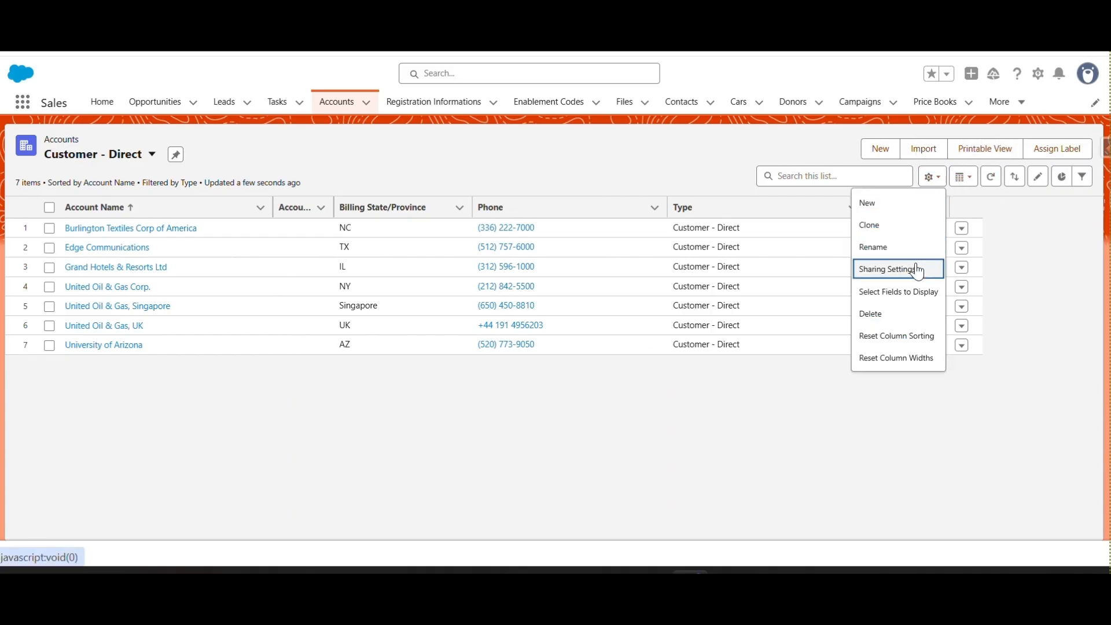
{"action": "left_click", "coordinate": [914, 301]}
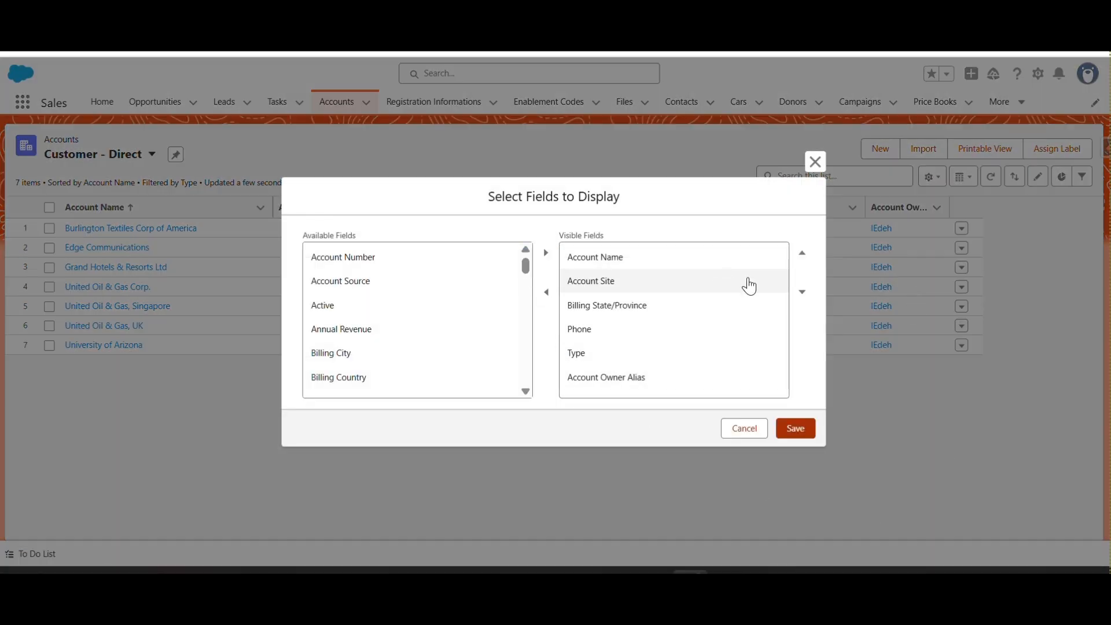
{"action": "left_click", "coordinate": [668, 288]}
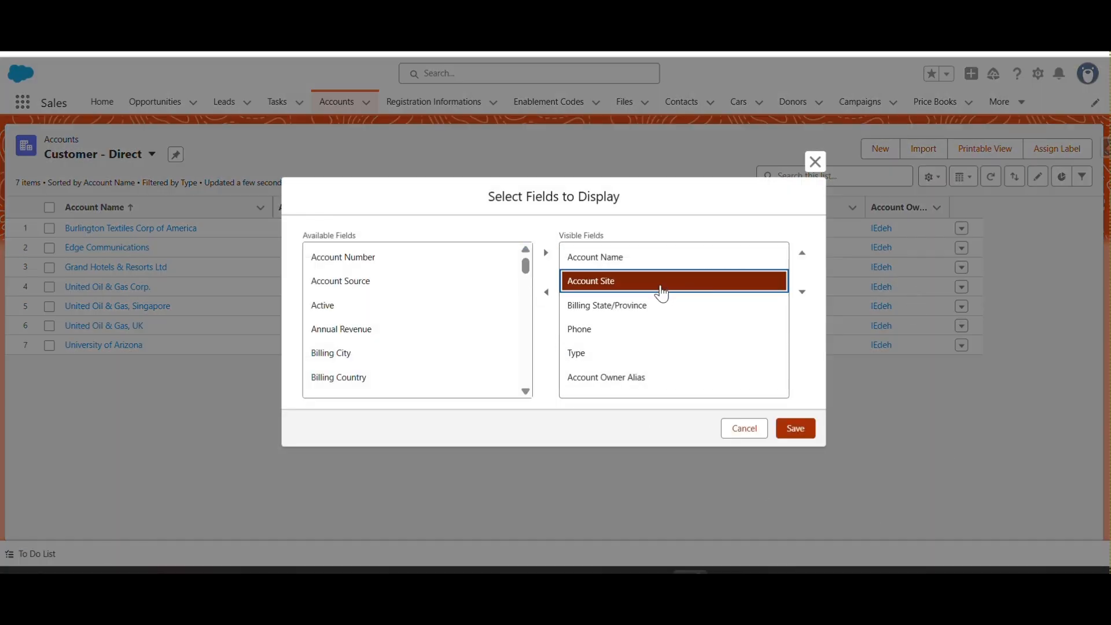
{"action": "left_click", "coordinate": [547, 292]}
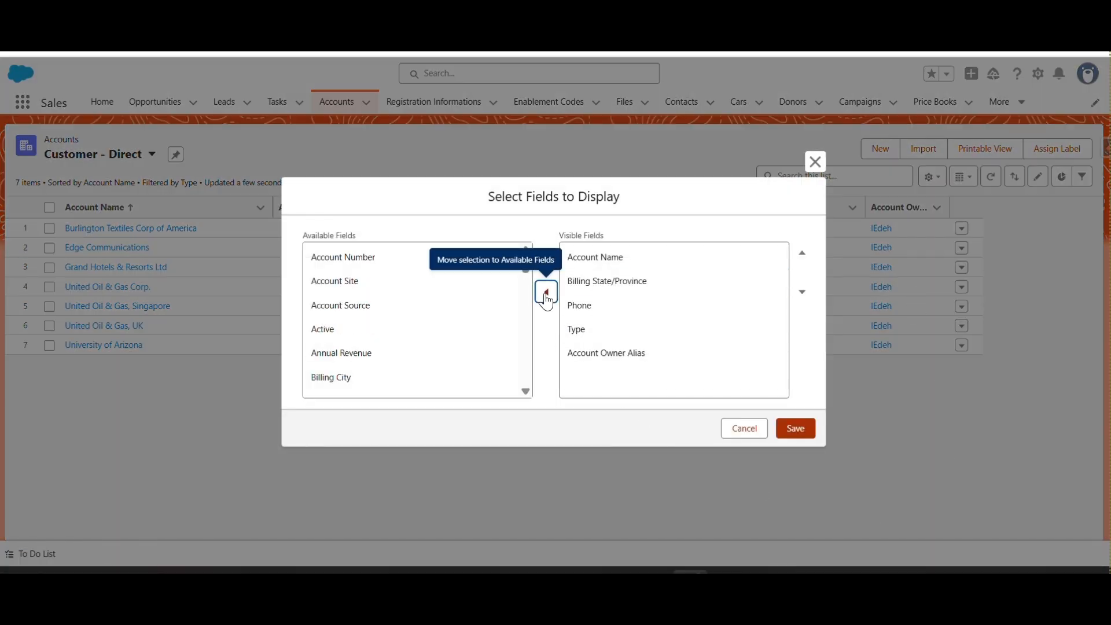
{"action": "left_click", "coordinate": [405, 254]}
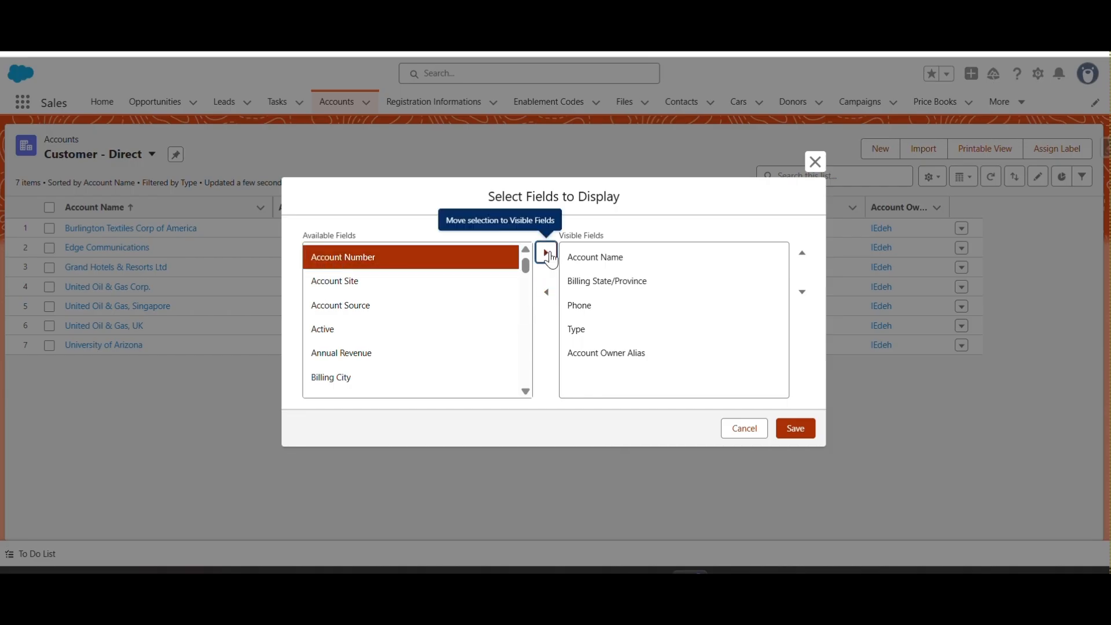
{"action": "left_click", "coordinate": [550, 256]}
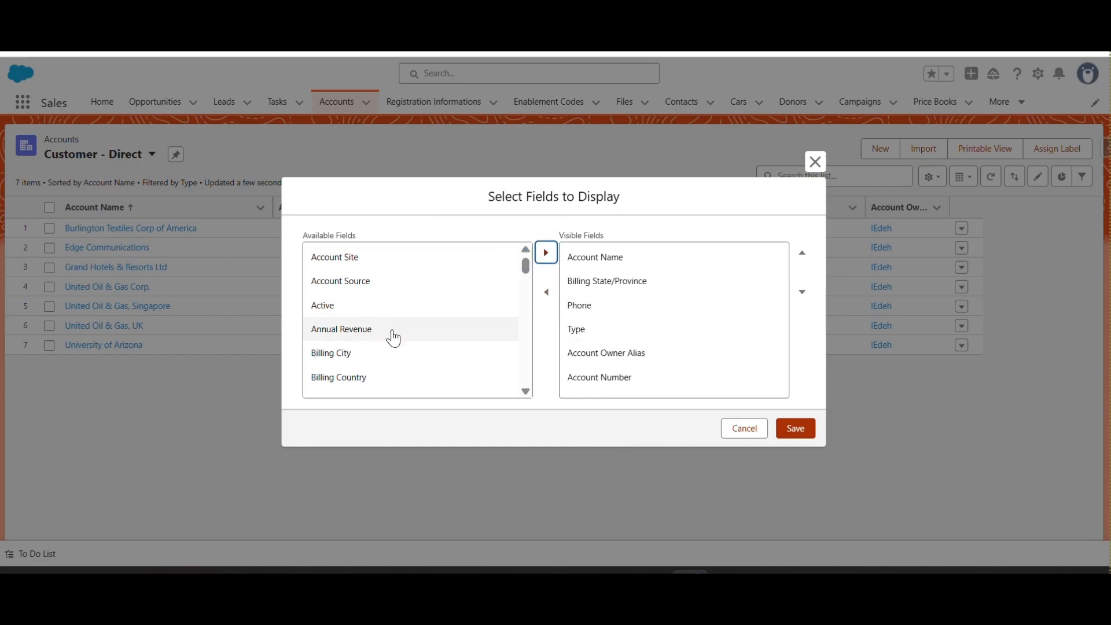
- Add Created Date to the list view's visible fields
{"action": "left_click_drag", "start_coordinate": [527, 275], "coordinate": [528, 290]}
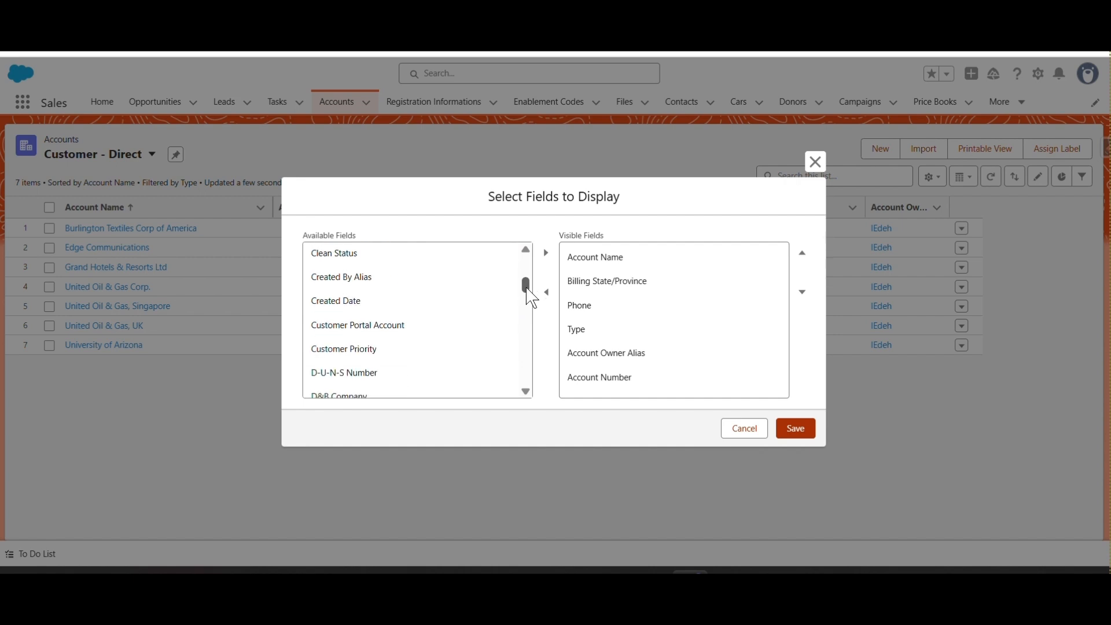
{"action": "scroll", "coordinate": [527, 296], "scroll_direction": "down", "scroll_amount": 2}
{"action": "scroll", "coordinate": [528, 299], "scroll_direction": "up", "scroll_amount": 2}
{"action": "left_click", "coordinate": [400, 312]}
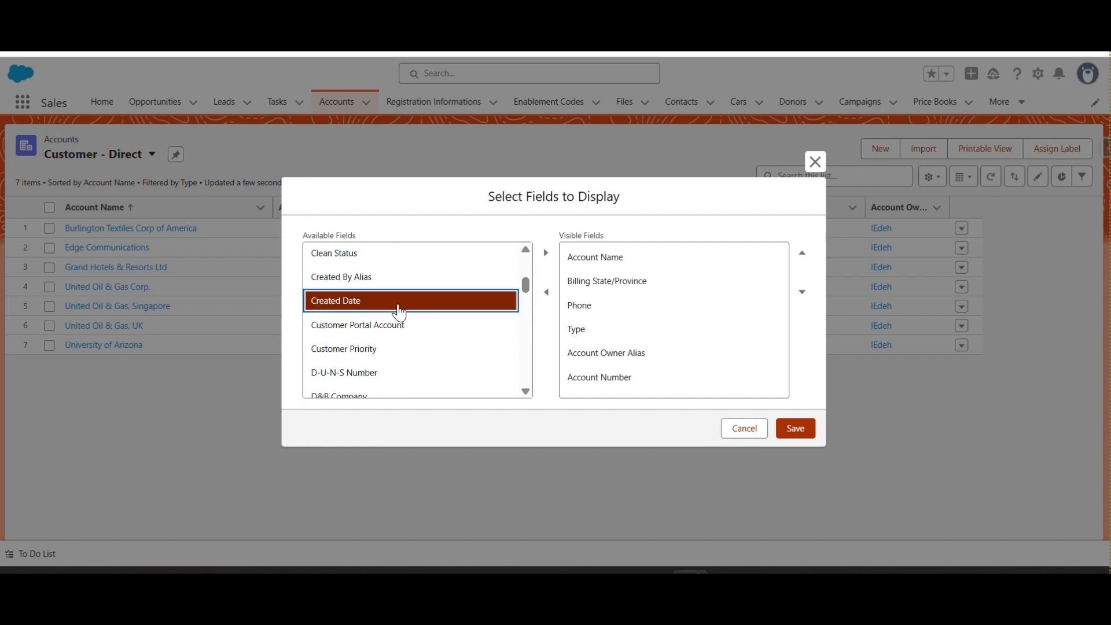
{"action": "left_click", "coordinate": [547, 255]}
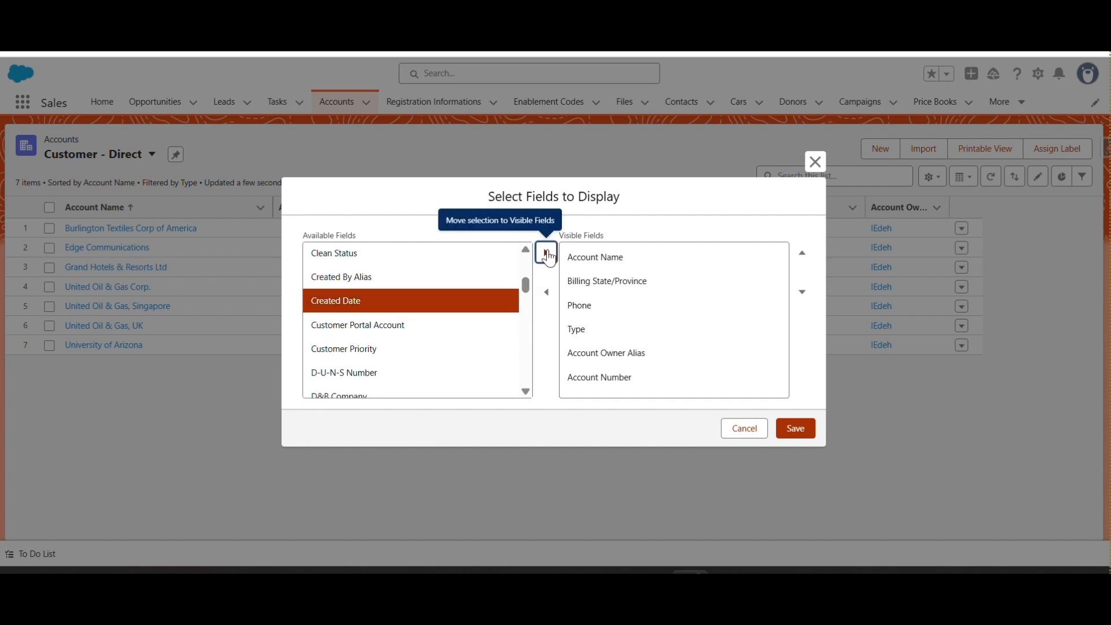
- Add Website to the visible fields and save the field selection
{"action": "left_click_drag", "start_coordinate": [526, 289], "coordinate": [527, 401]}
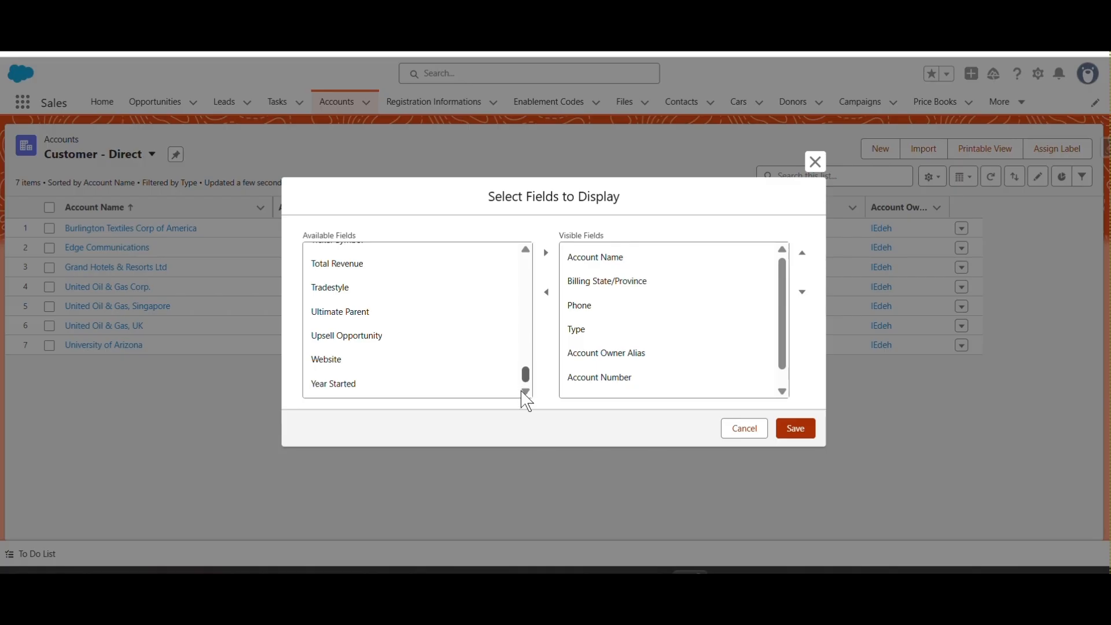
{"action": "left_click", "coordinate": [449, 361]}
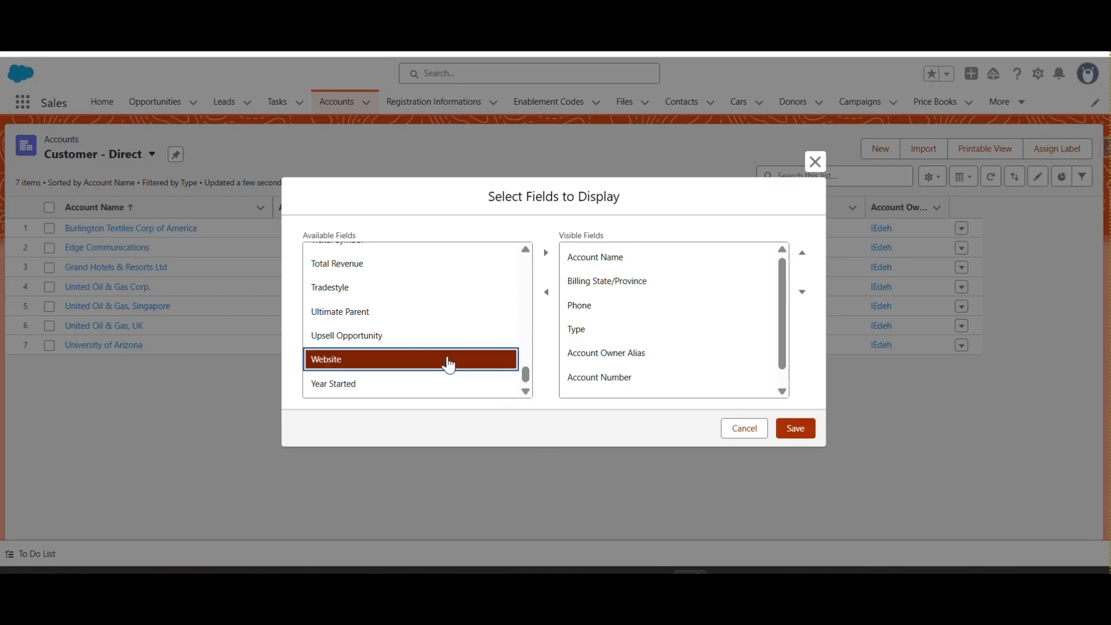
{"action": "left_click", "coordinate": [546, 253]}
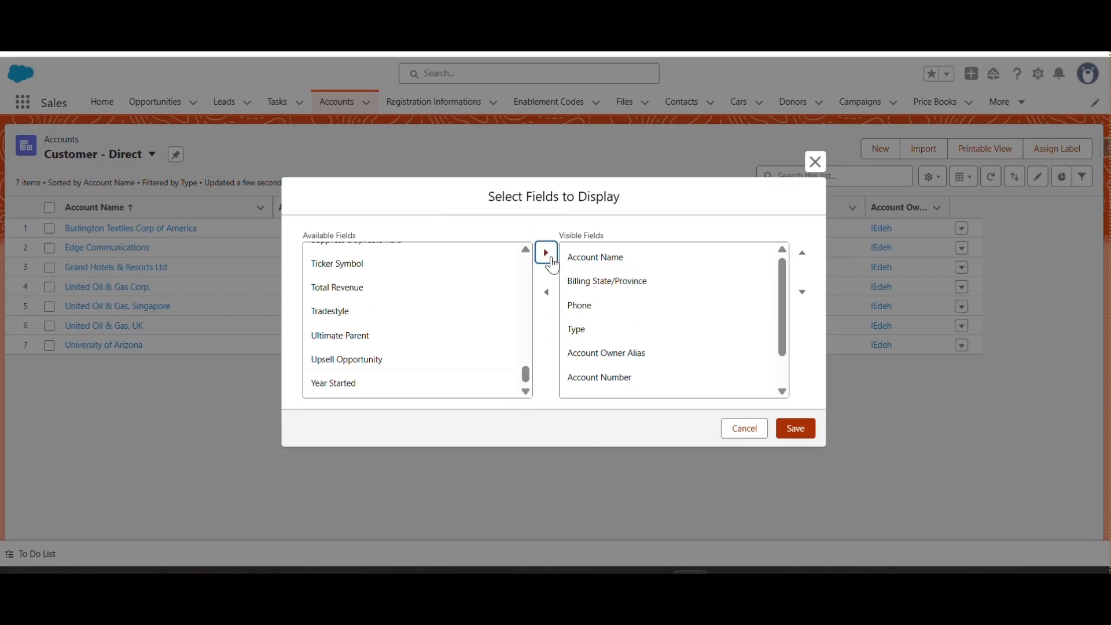
{"action": "left_click", "coordinate": [783, 391]}
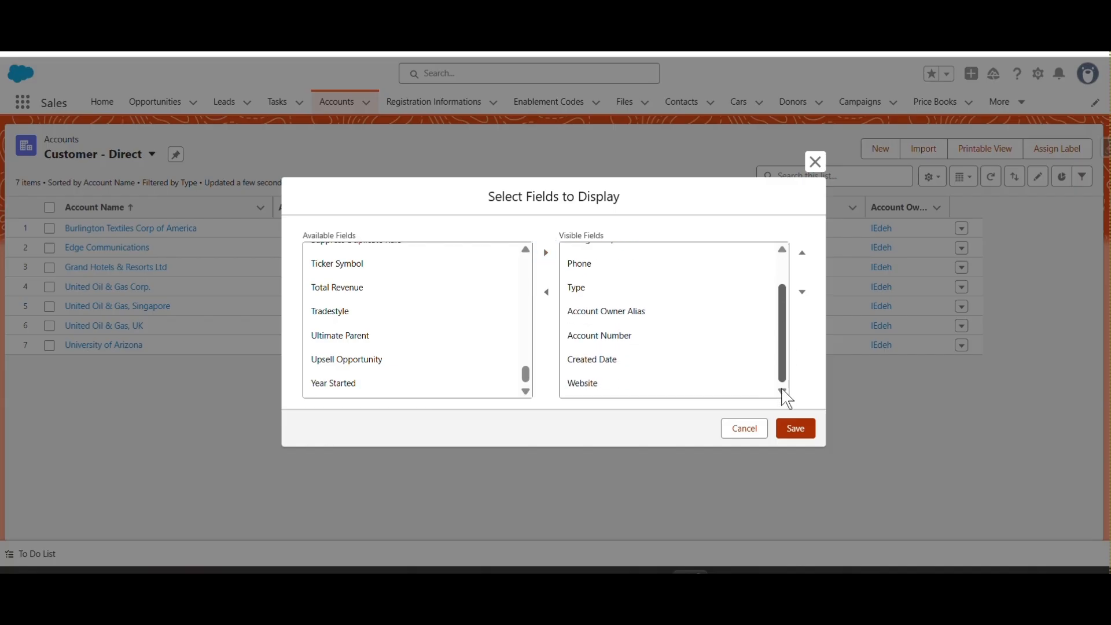
{"action": "left_click", "coordinate": [804, 434]}
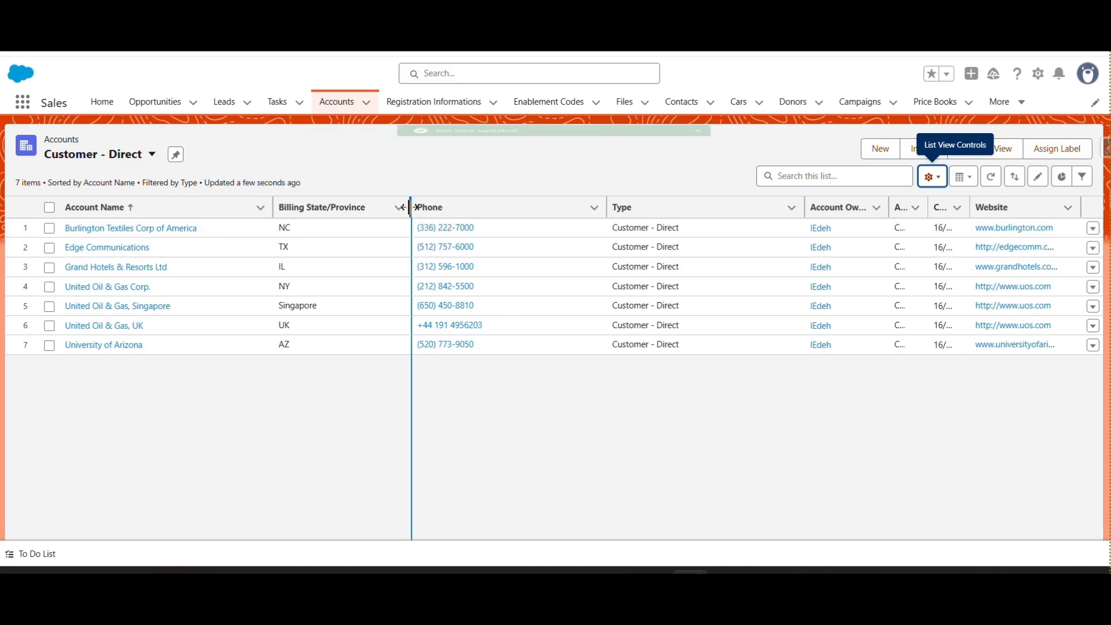
- Narrow the Billing State/Province, Phone and Type columns of the account list
{"action": "left_click_drag", "start_coordinate": [410, 208], "coordinate": [383, 207]}
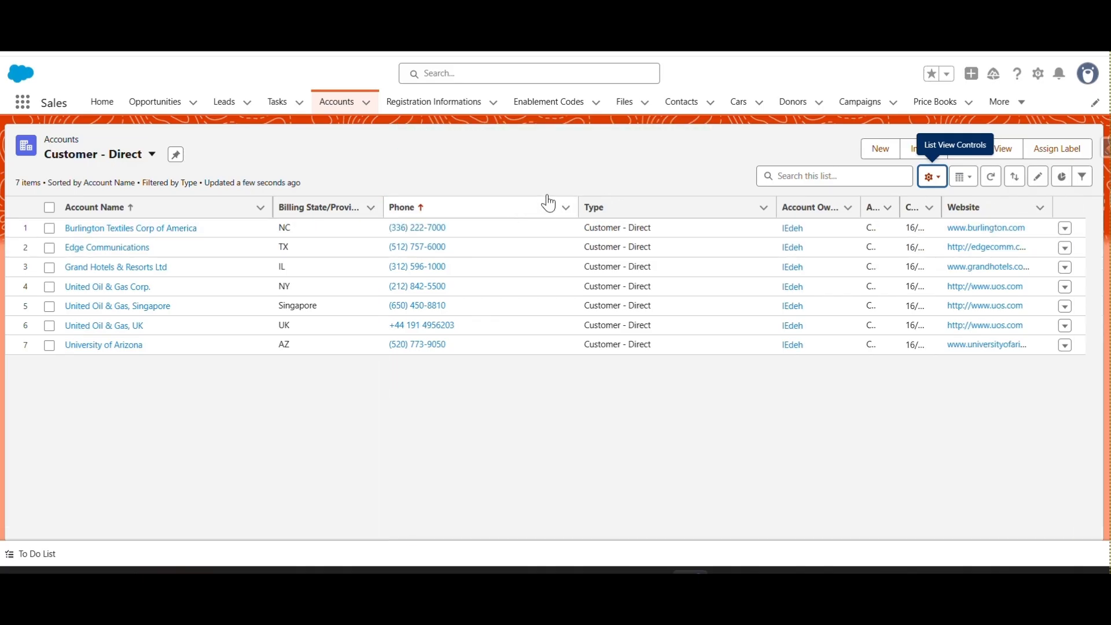
{"action": "left_click_drag", "start_coordinate": [572, 208], "coordinate": [503, 207]}
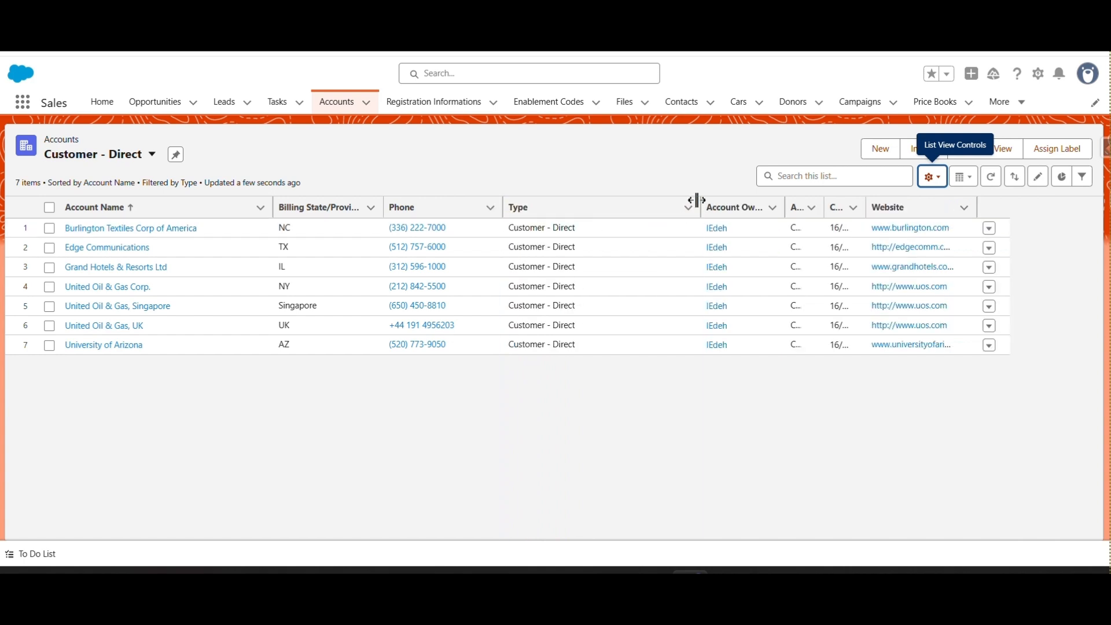
{"action": "left_click_drag", "start_coordinate": [698, 200], "coordinate": [611, 201]}
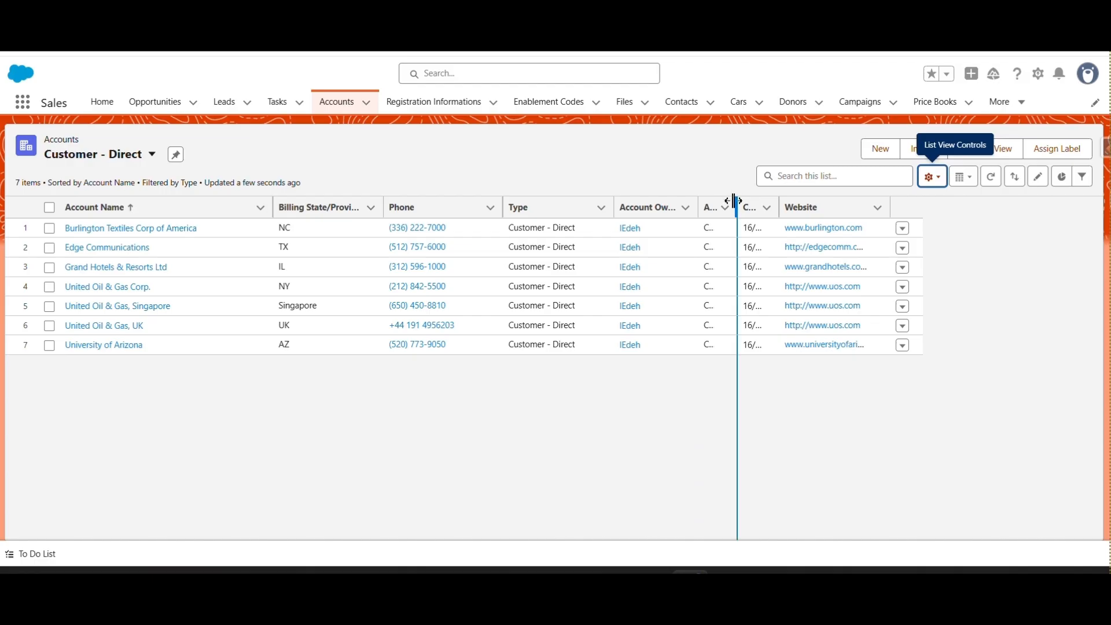
- Widen the Account Number, Created Date and Website columns so their full contents can be read
{"action": "left_click_drag", "start_coordinate": [734, 201], "coordinate": [794, 201]}
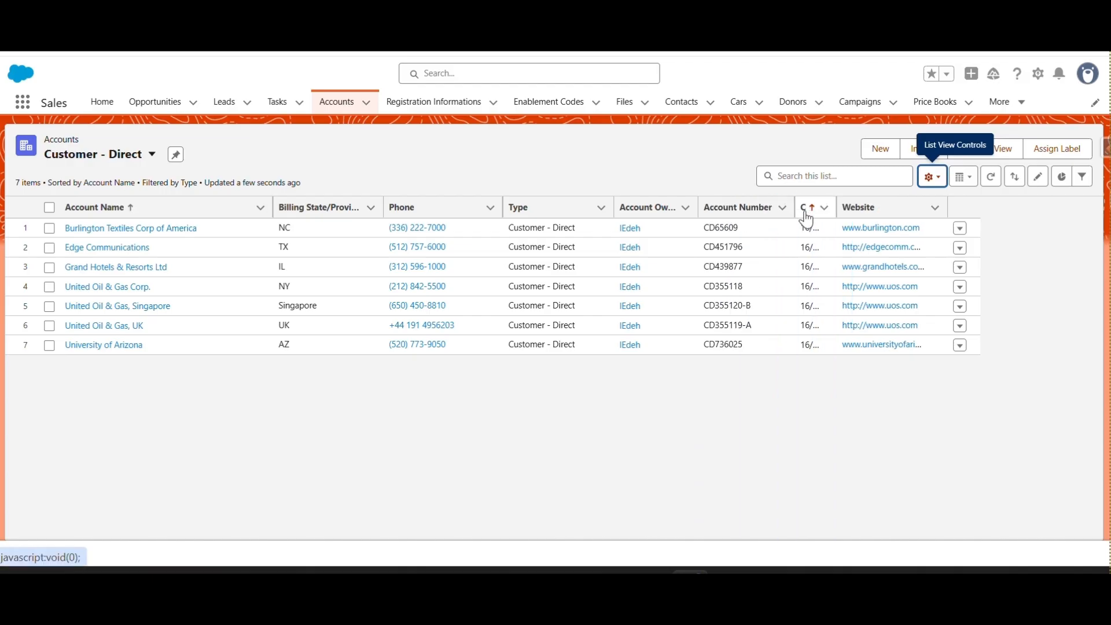
{"action": "left_click_drag", "start_coordinate": [836, 204], "coordinate": [886, 206]}
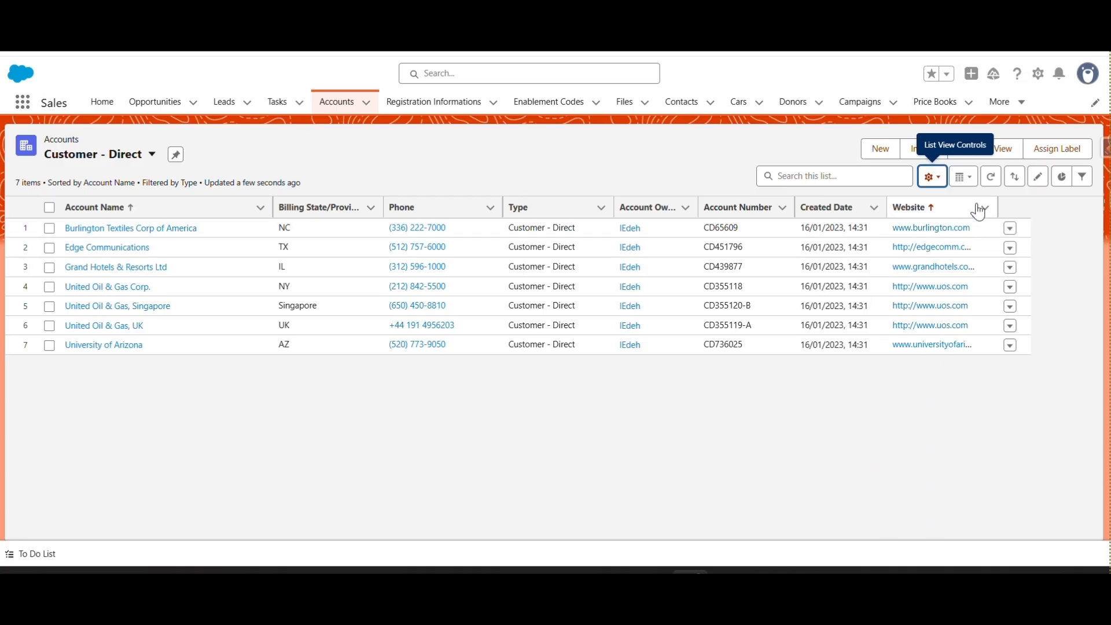
{"action": "left_click_drag", "start_coordinate": [997, 206], "coordinate": [1085, 201]}
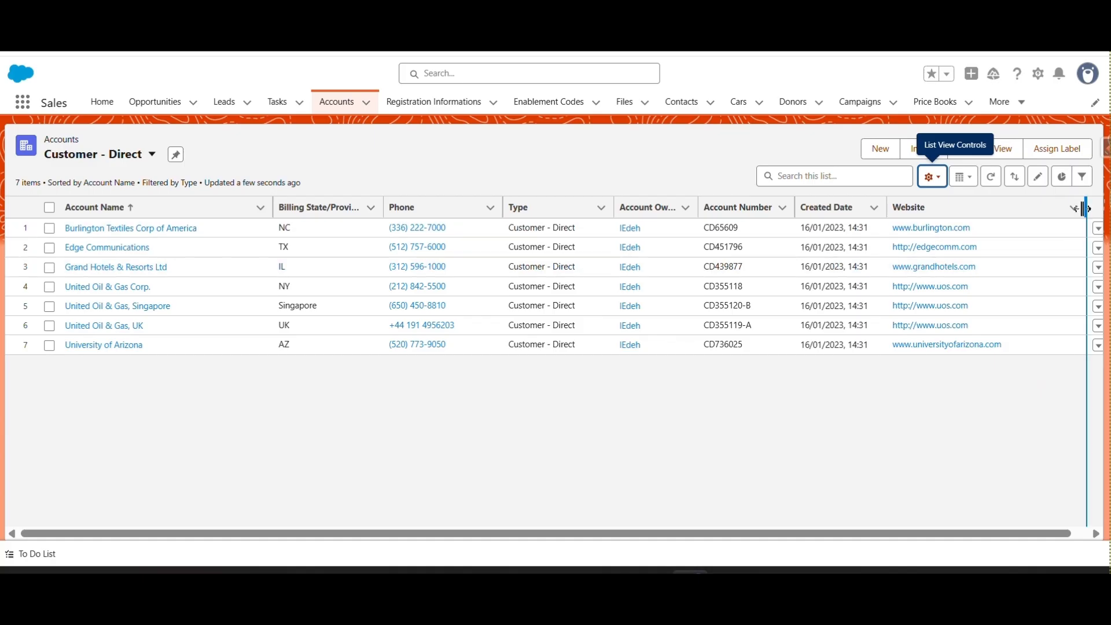
{"action": "left_click_drag", "start_coordinate": [1083, 204], "coordinate": [1071, 202]}
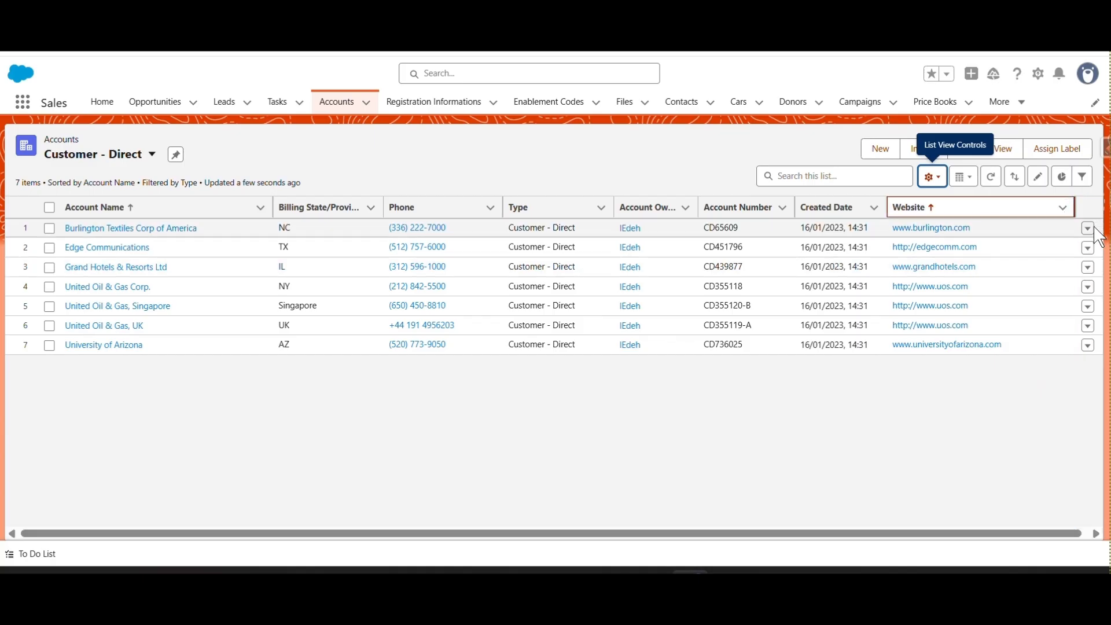
{"action": "left_click", "coordinate": [1094, 227]}
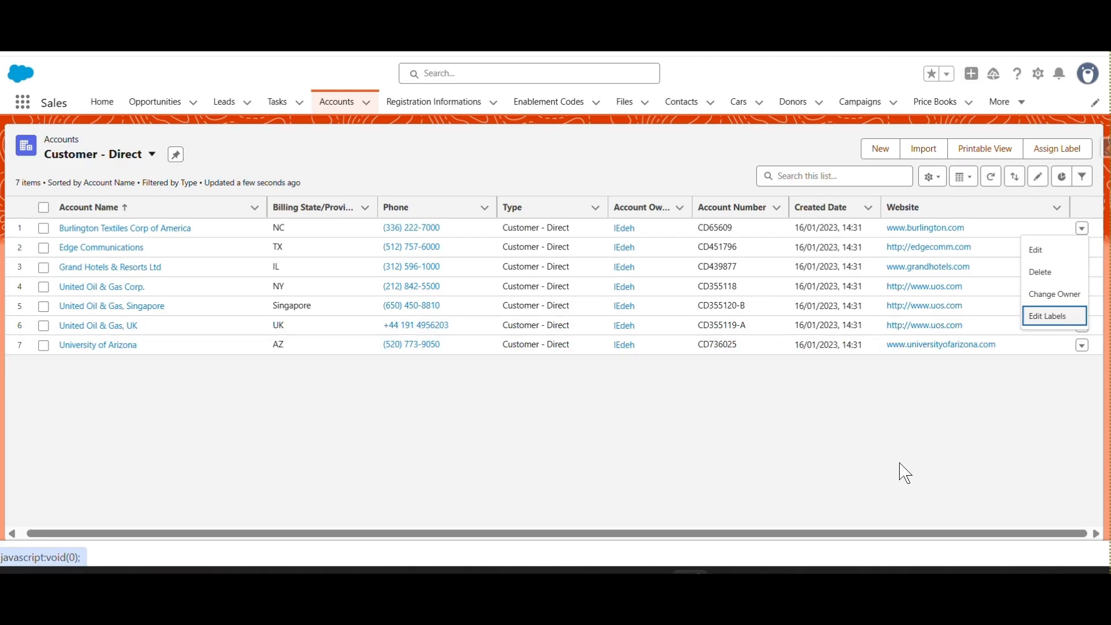
{"action": "left_click", "coordinate": [868, 452]}
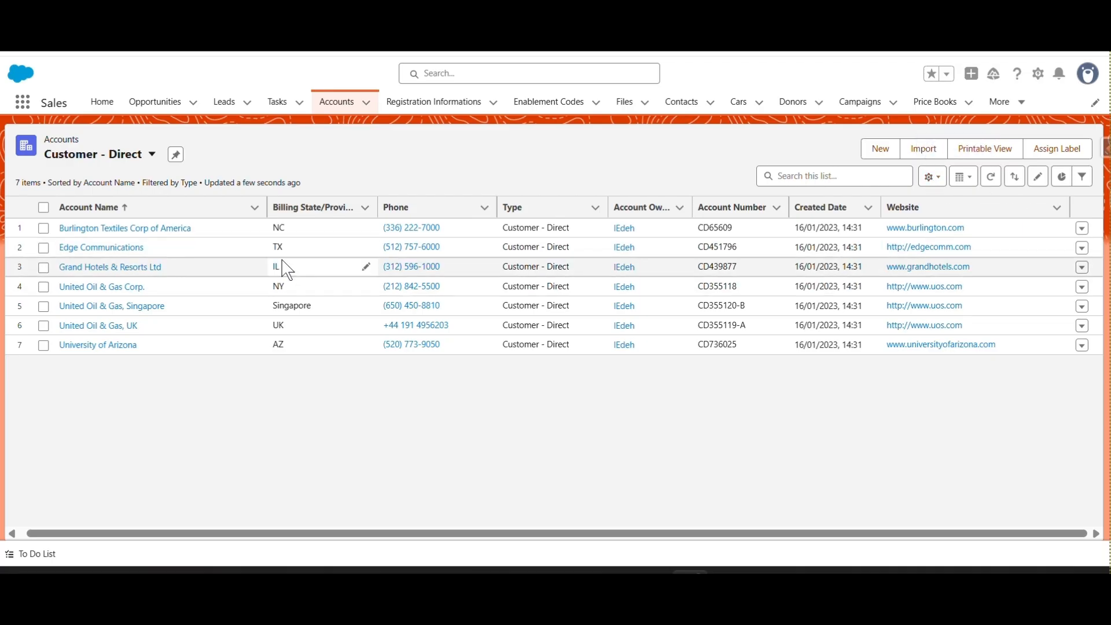
- Open the Burlington Textiles Corp of America account and review its detail fields, including the billing address
{"action": "left_click", "coordinate": [142, 230]}
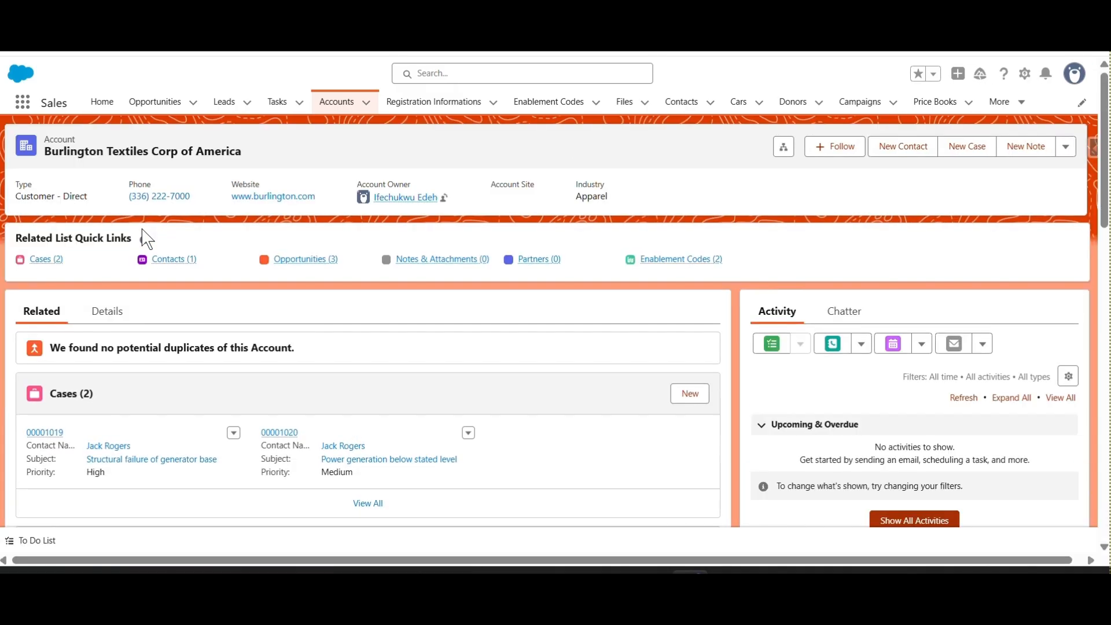
{"action": "left_click", "coordinate": [109, 317]}
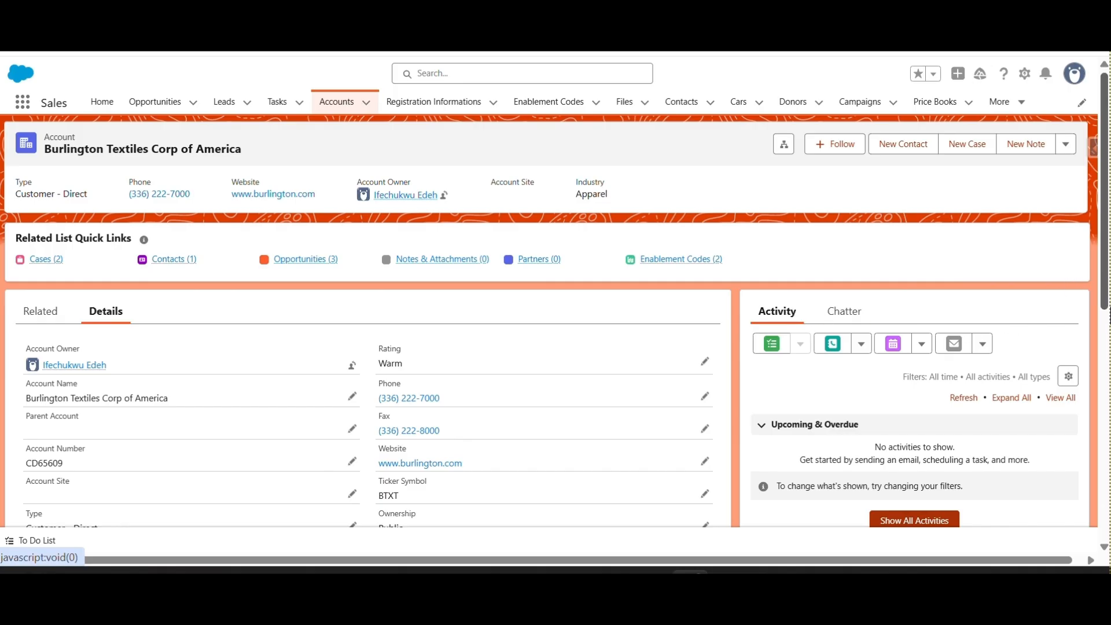
{"action": "left_click_drag", "start_coordinate": [1110, 282], "coordinate": [1110, 399]}
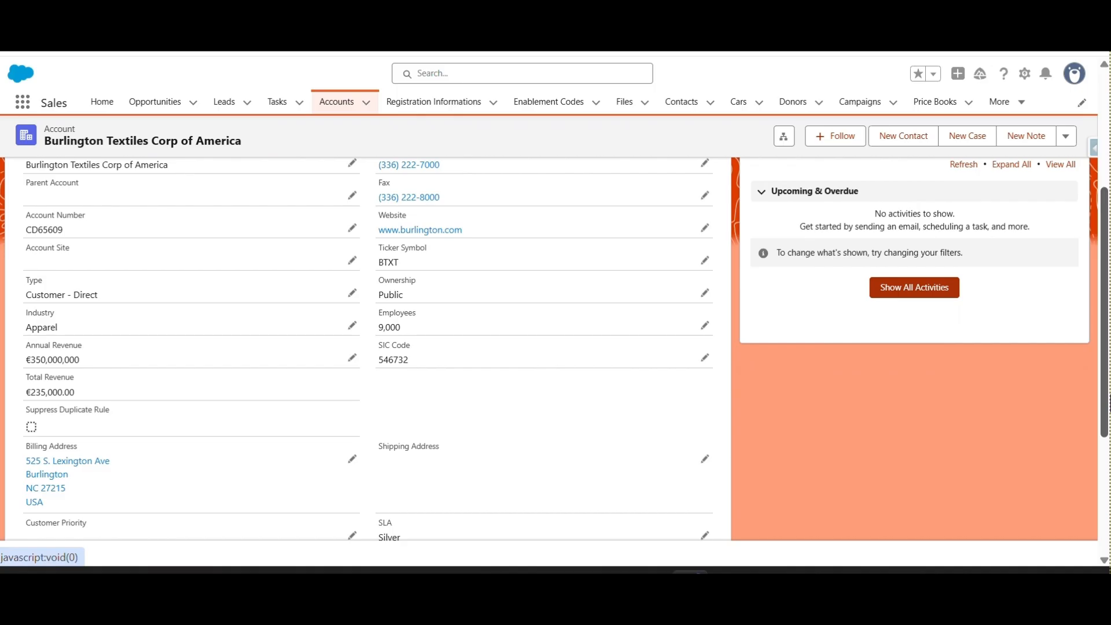
{"action": "left_click_drag", "start_coordinate": [1110, 399], "coordinate": [1110, 455]}
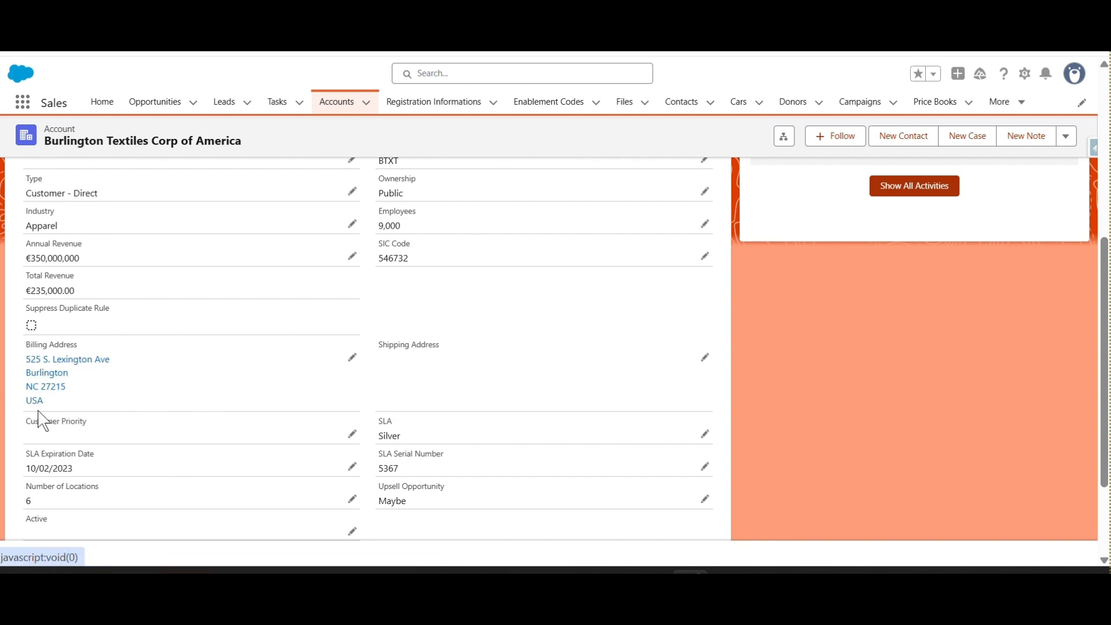
{"action": "left_click_drag", "start_coordinate": [1110, 326], "coordinate": [1109, 239]}
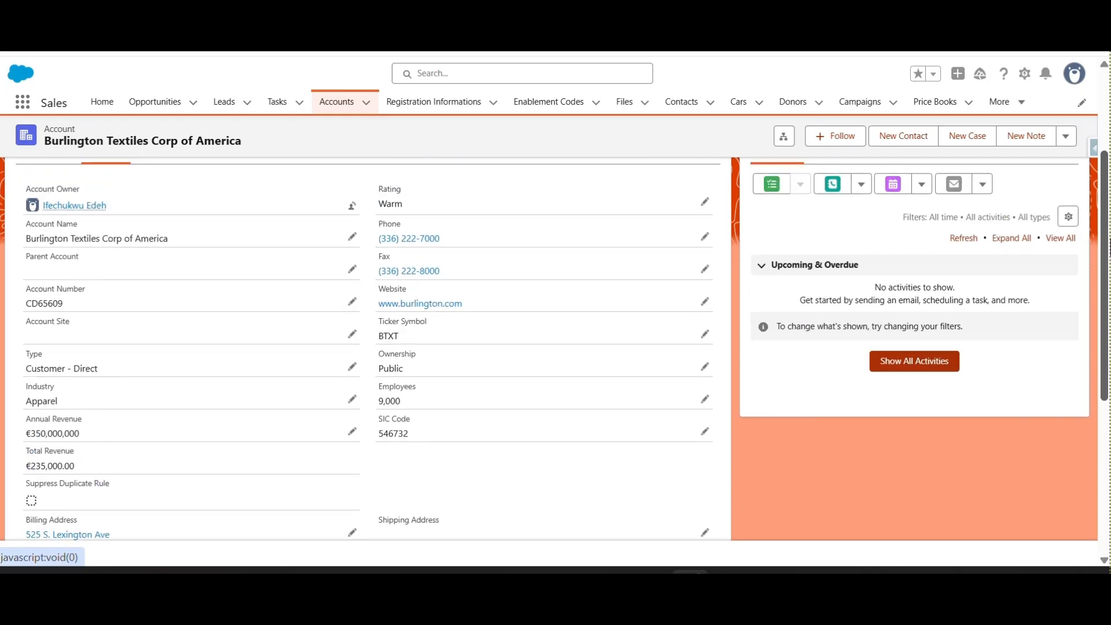
{"action": "left_click_drag", "start_coordinate": [1110, 248], "coordinate": [1110, 230]}
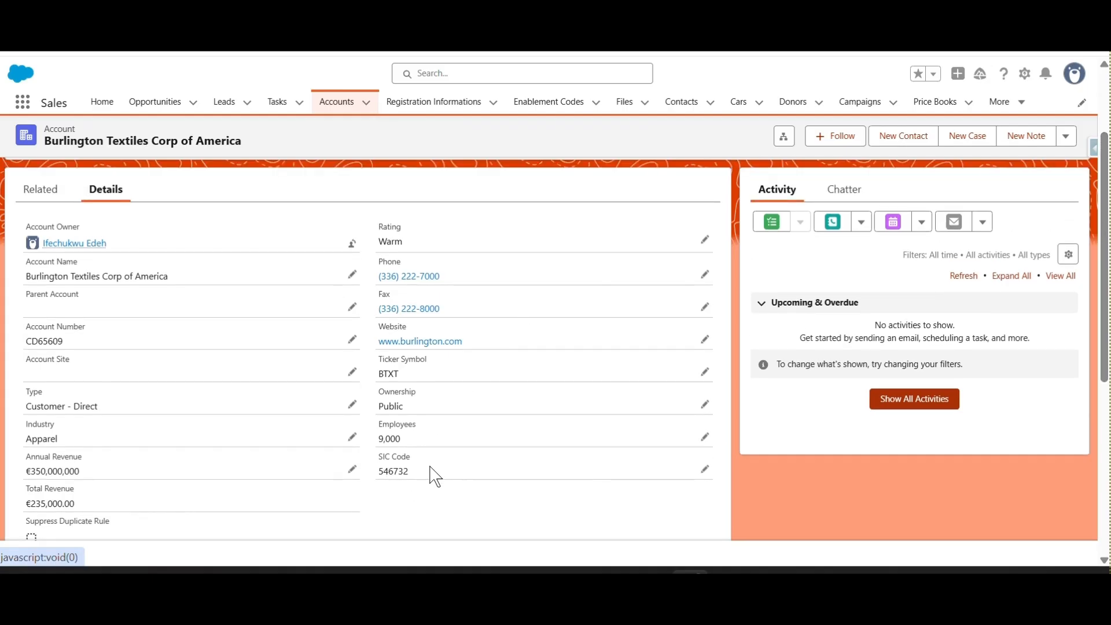
{"action": "left_click_drag", "start_coordinate": [1109, 199], "coordinate": [1107, 87]}
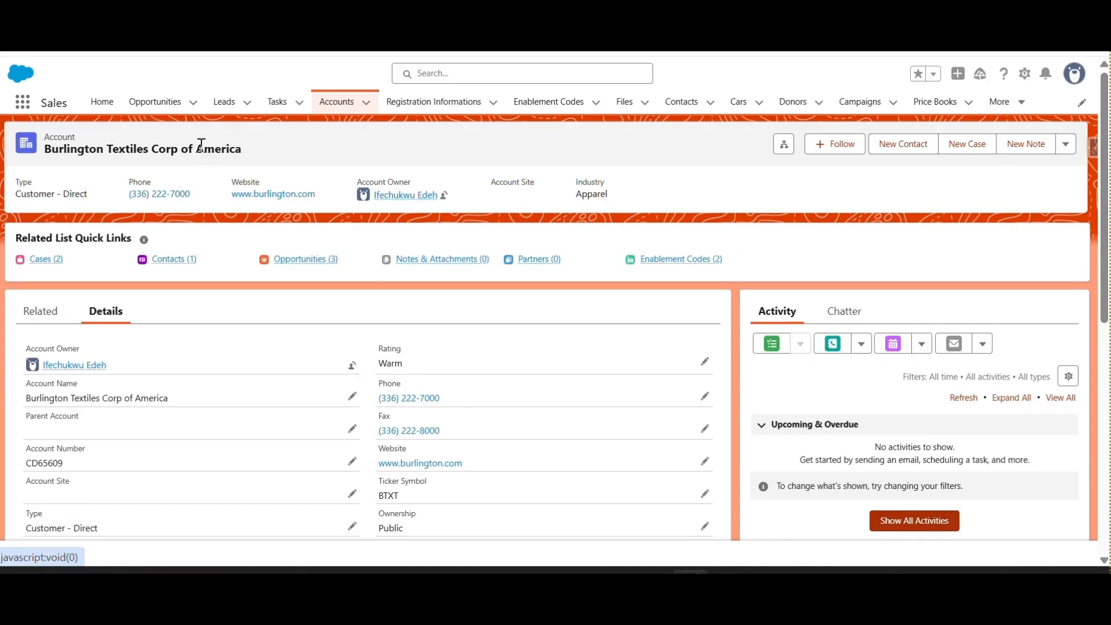
- Return to the Accounts list and switch to the Customer - Direct list view
{"action": "left_click", "coordinate": [340, 100]}
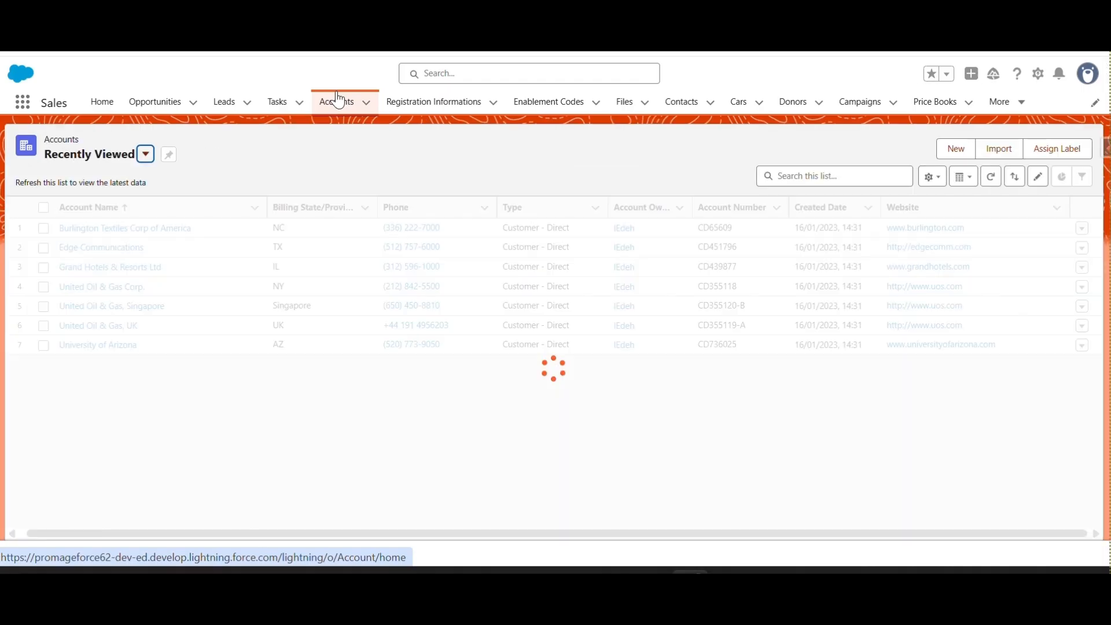
{"action": "left_click", "coordinate": [931, 179]}
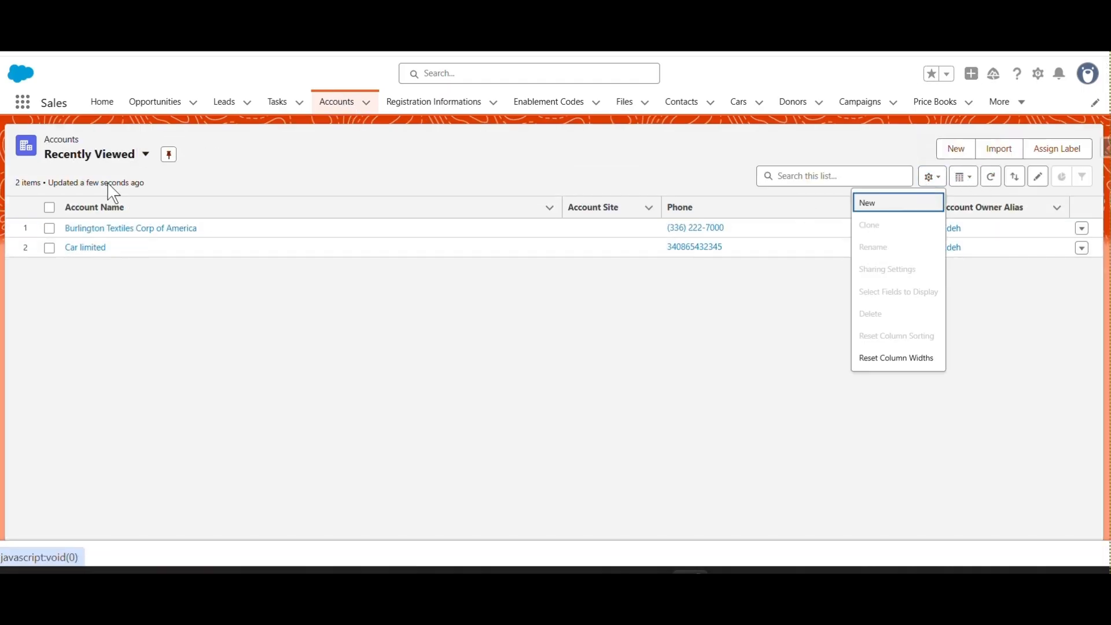
{"action": "left_click", "coordinate": [137, 155]}
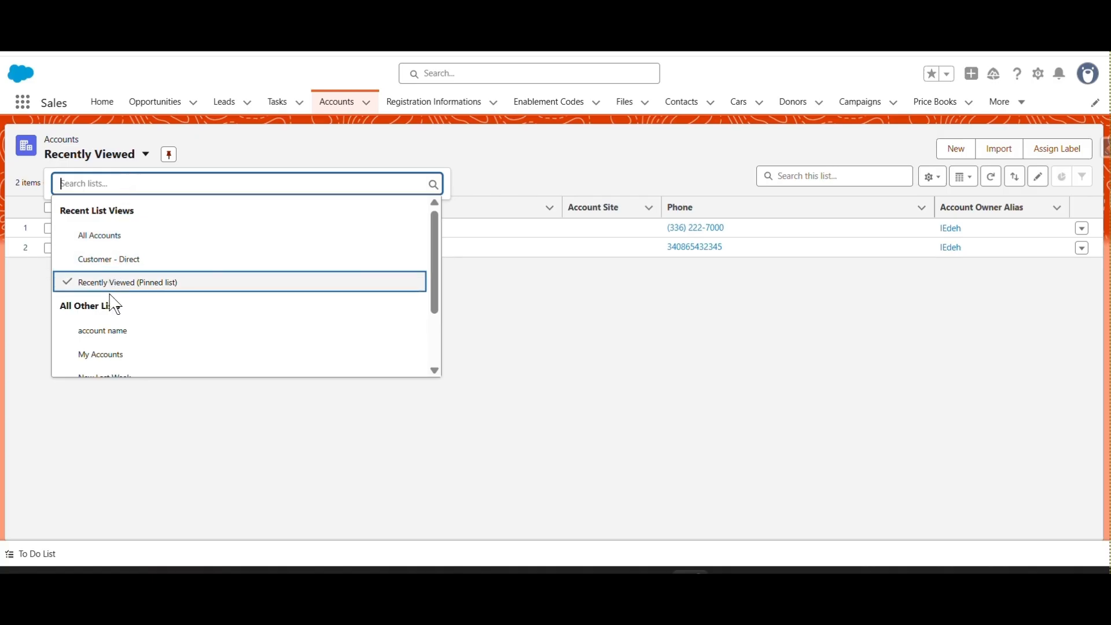
{"action": "left_click", "coordinate": [115, 260]}
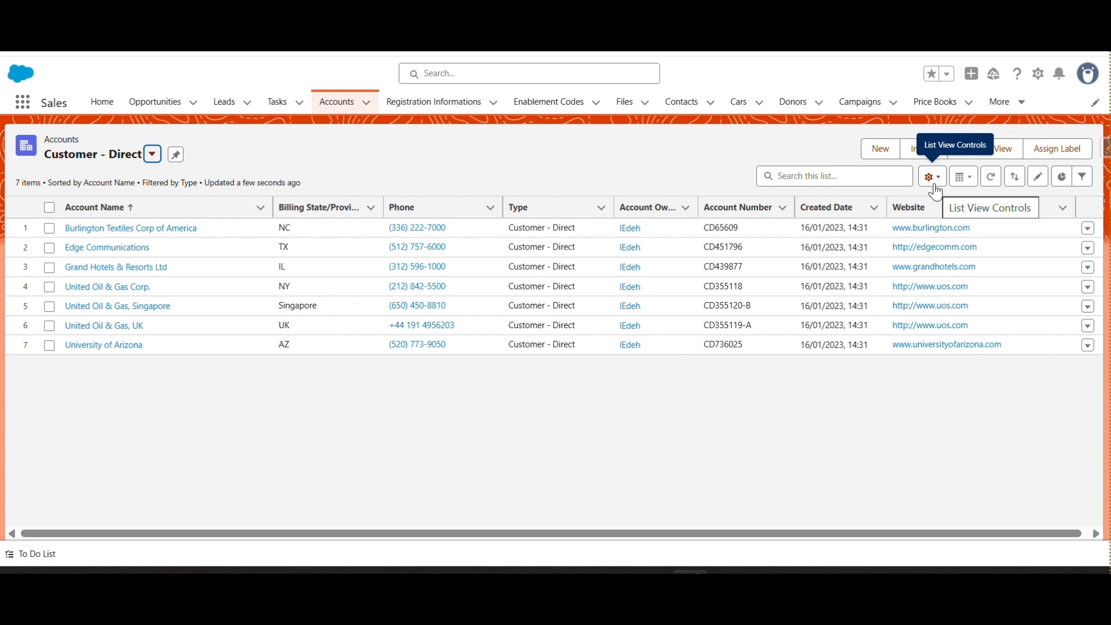
- Start a clone of the Customer - Direct list view with the list name USA-Billing Address
{"action": "left_click", "coordinate": [933, 176]}
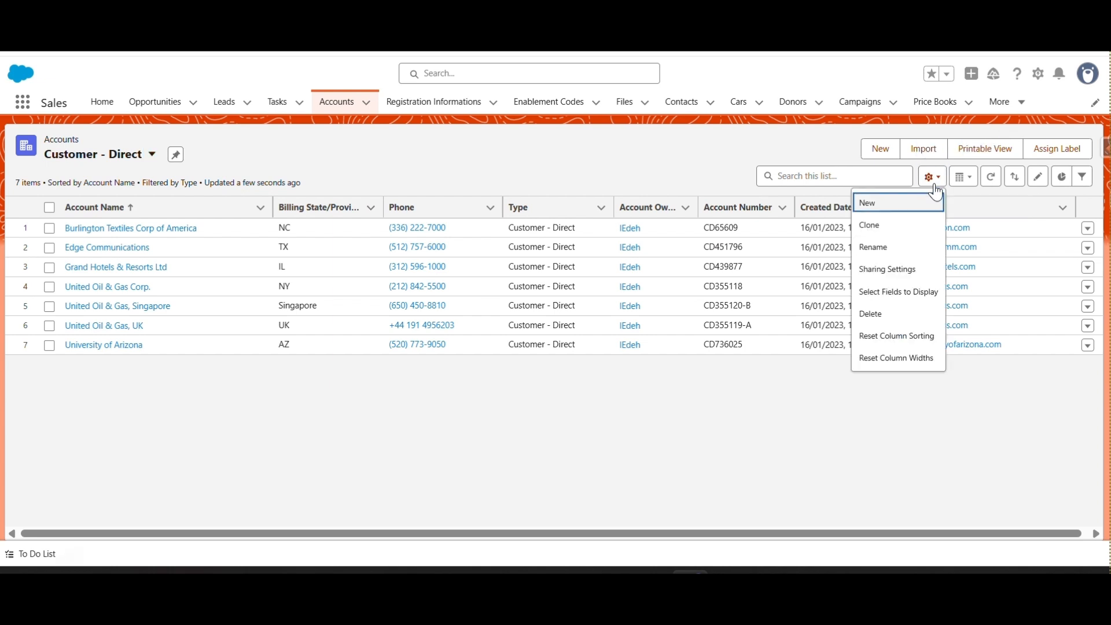
{"action": "left_click", "coordinate": [907, 227]}
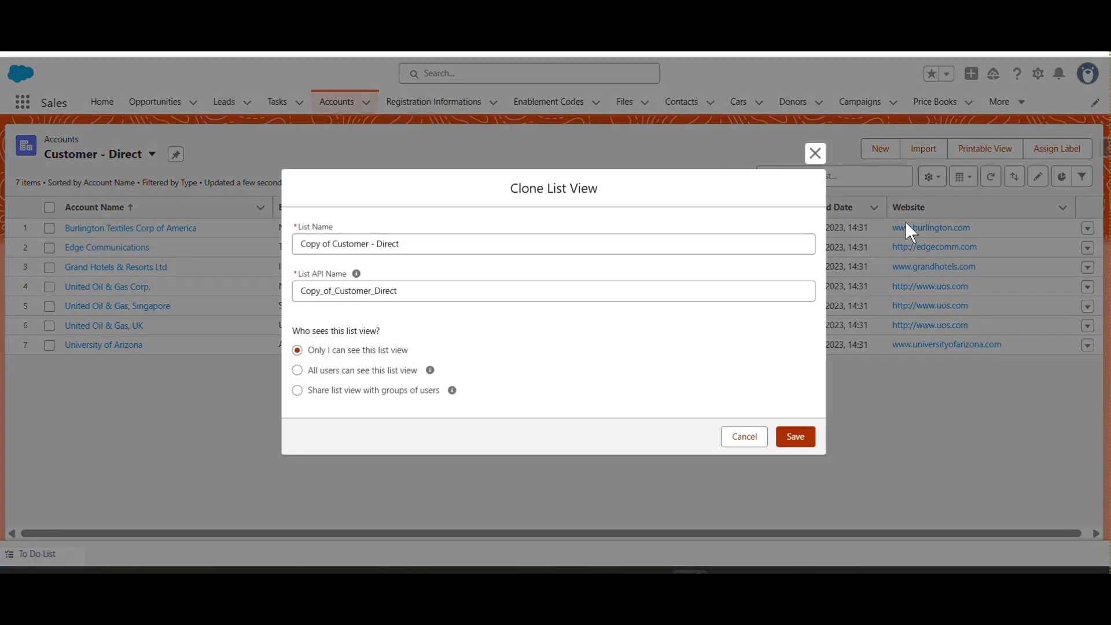
{"action": "left_click", "coordinate": [427, 242]}
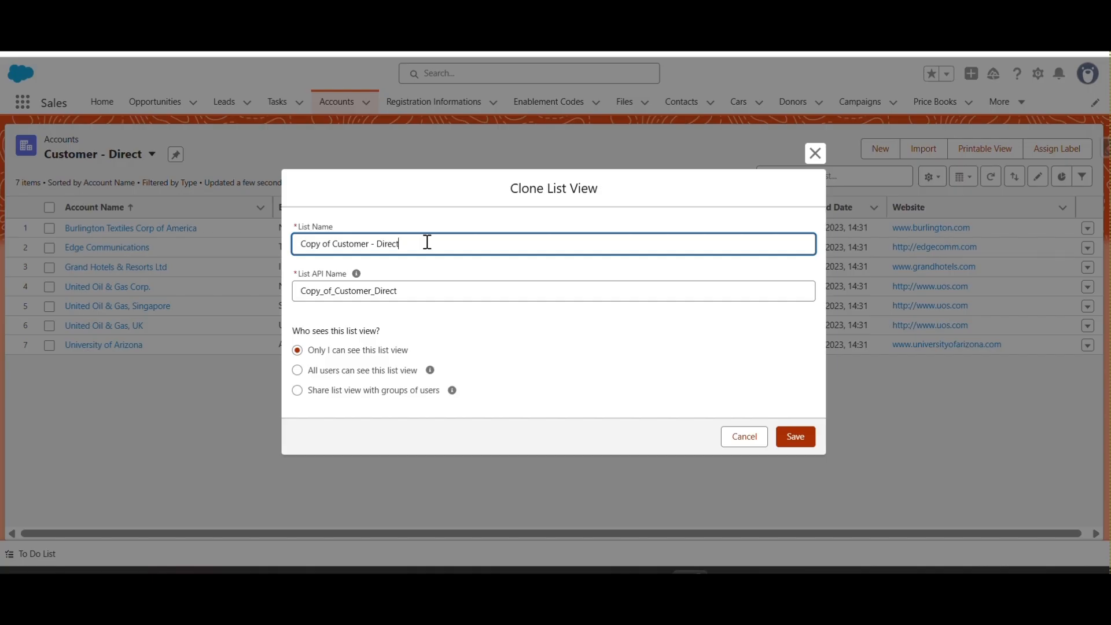
{"action": "triple_click", "coordinate": [427, 242]}
{"action": "type", "text": "USA-Billing Address"}
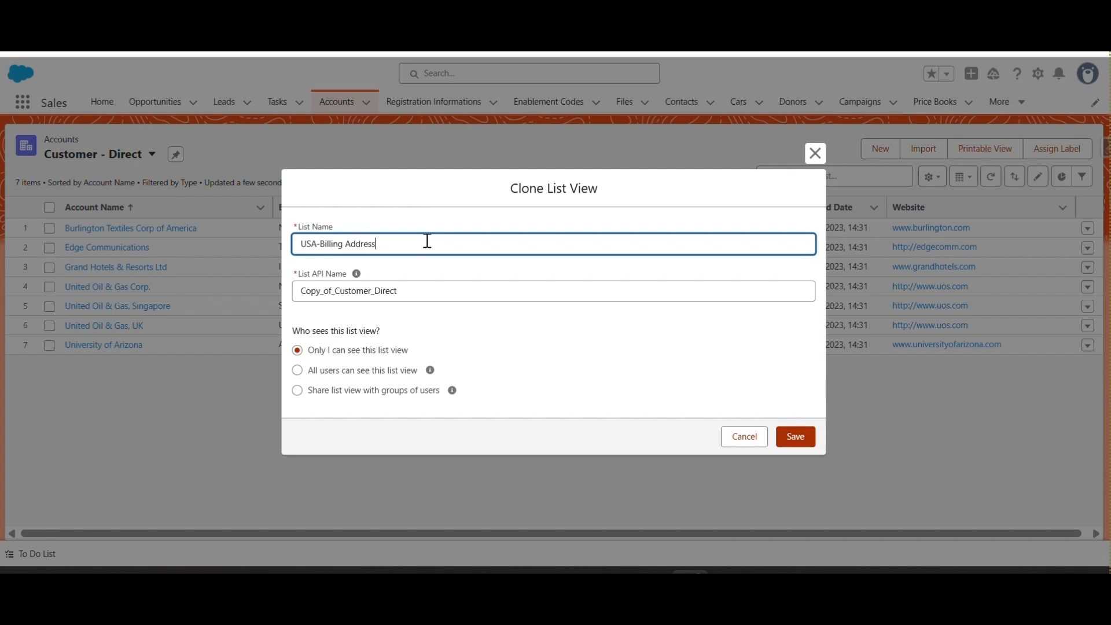
- Clear the clone's List API Name and regenerate it from the list name as USA_Billing_Address
{"action": "double_click", "coordinate": [402, 291]}
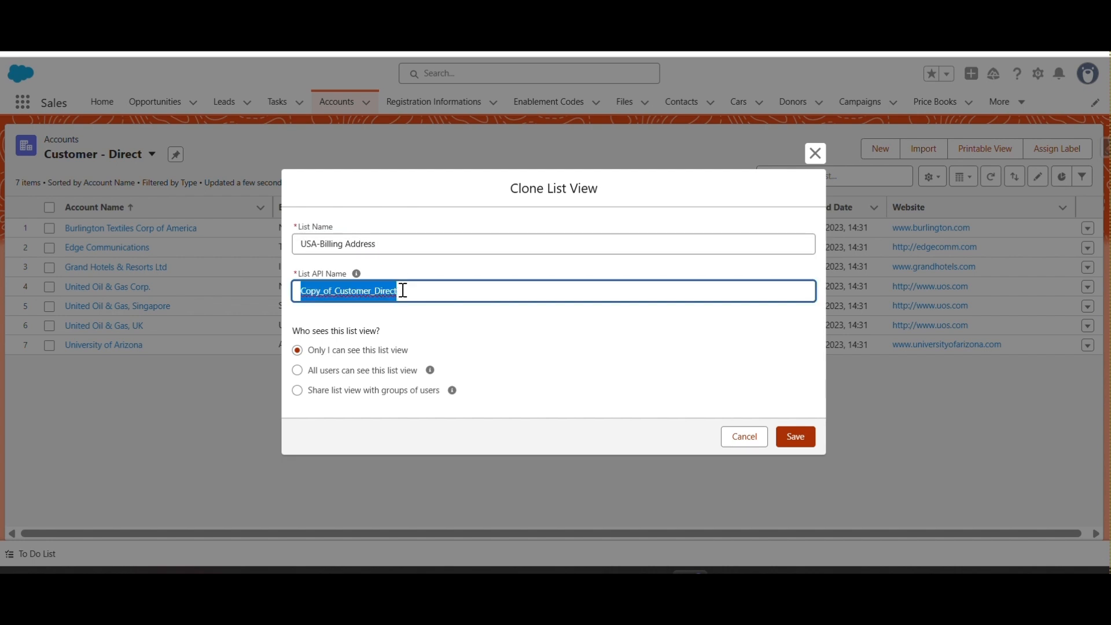
{"action": "key", "text": "BackSpace"}
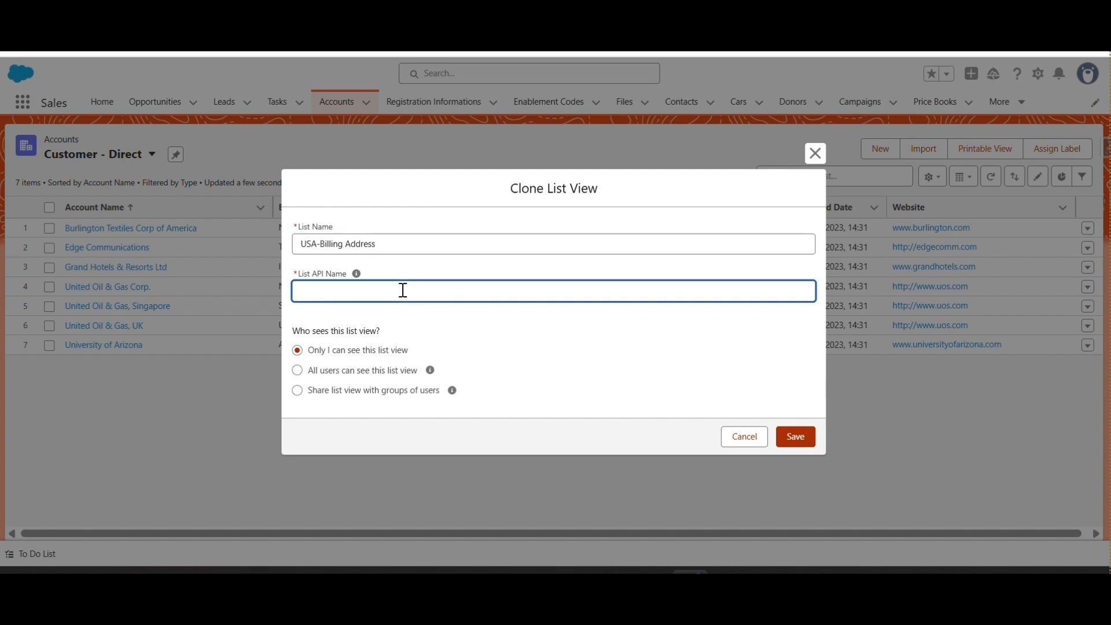
{"action": "left_click", "coordinate": [459, 237]}
{"action": "left_click", "coordinate": [365, 289]}
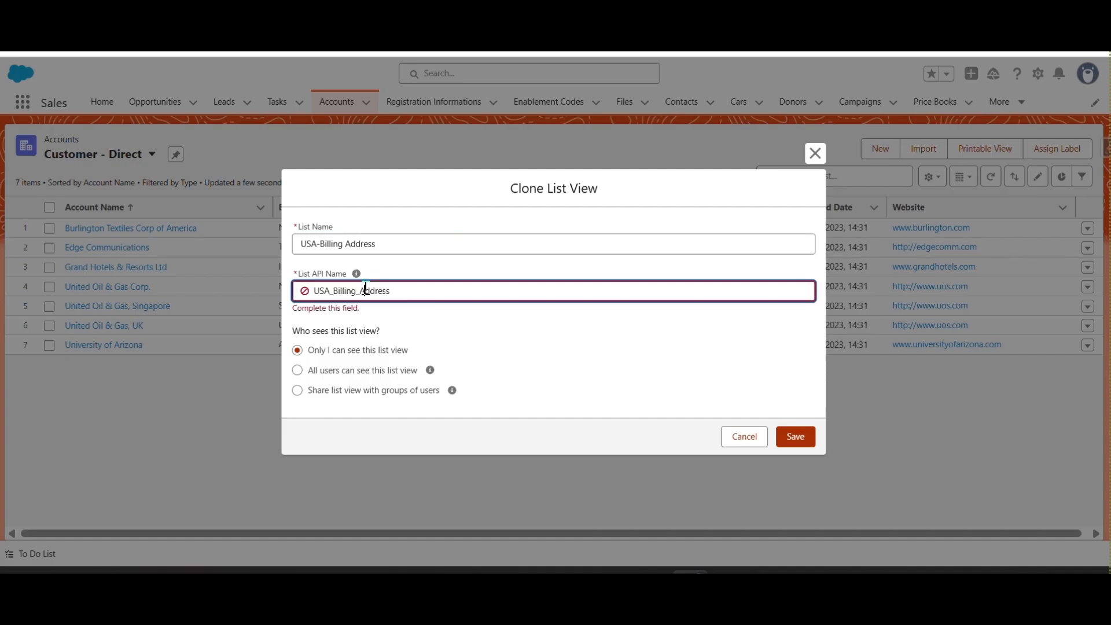
- Save the cloned list view as visible to all users and remove its Type filter
{"action": "left_click", "coordinate": [299, 371]}
{"action": "left_click", "coordinate": [795, 438]}
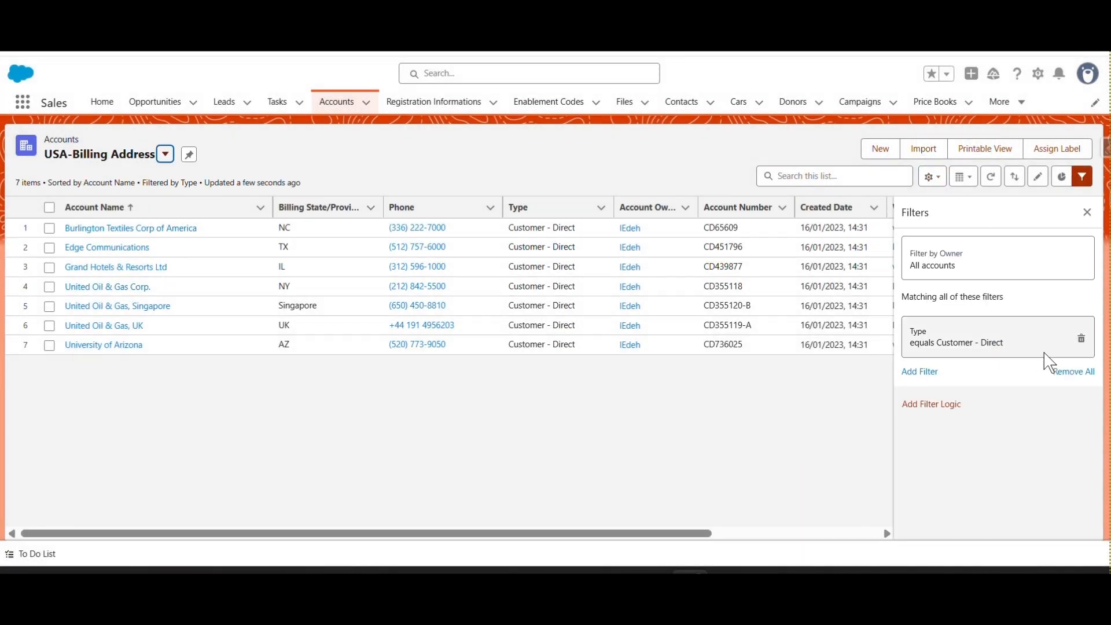
{"action": "left_click", "coordinate": [1080, 343]}
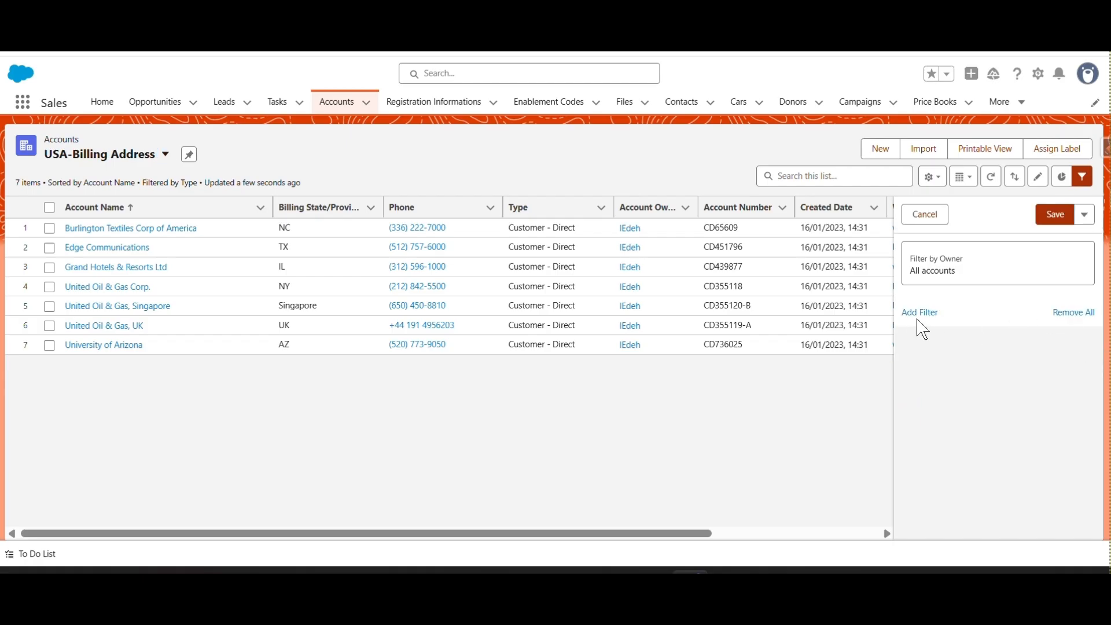
- Add a new filter to the USA-Billing Address list view based on the Billing Country field
{"action": "left_click", "coordinate": [921, 313]}
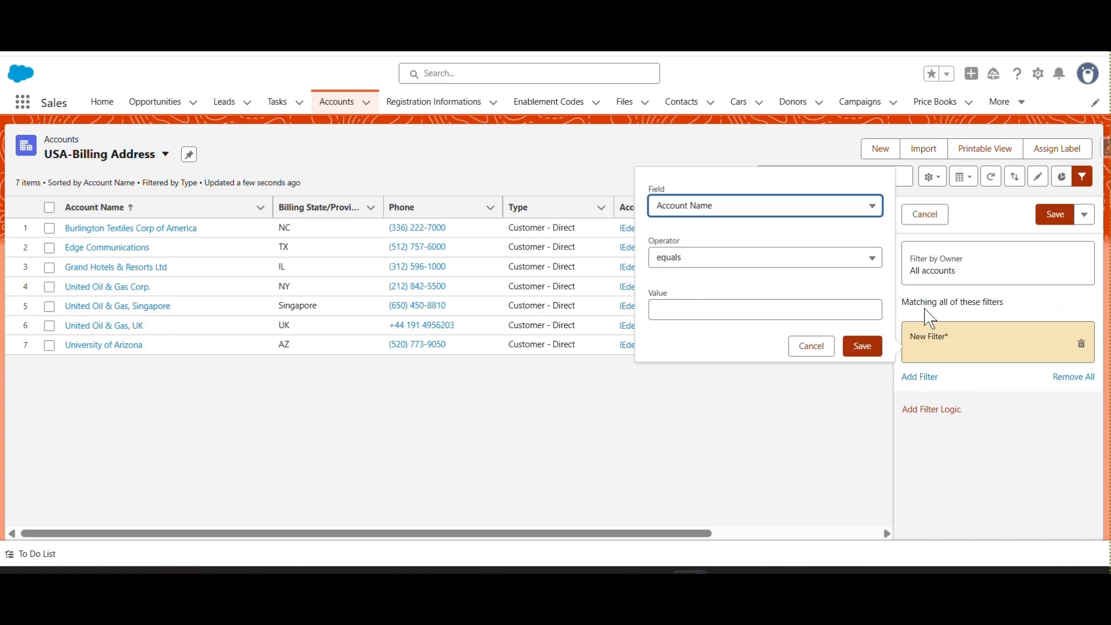
{"action": "left_click", "coordinate": [767, 207]}
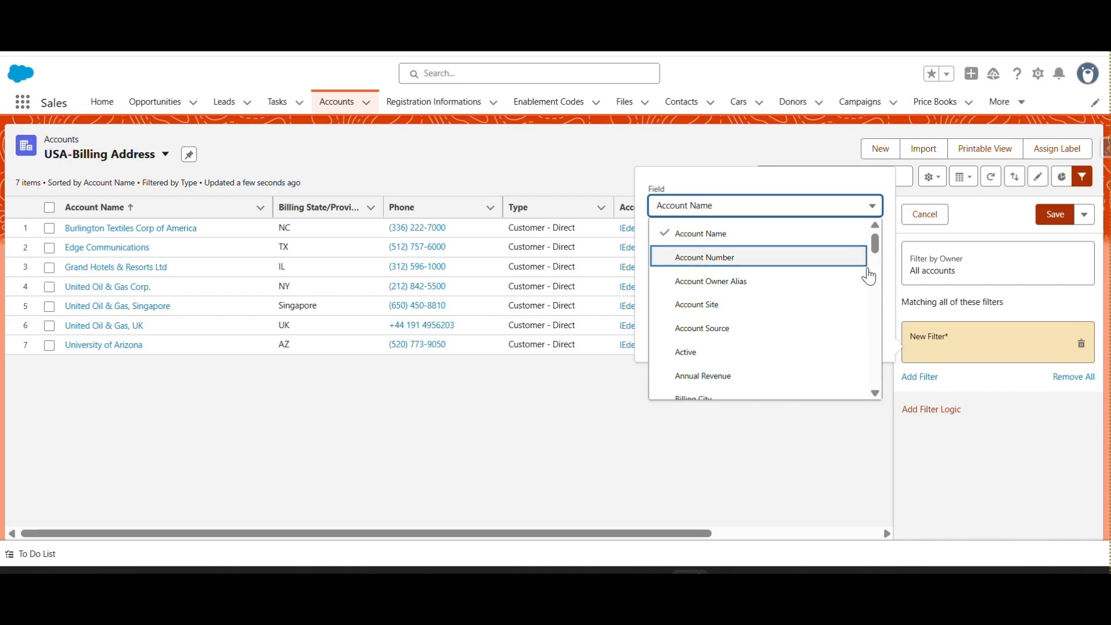
{"action": "left_click_drag", "start_coordinate": [873, 241], "coordinate": [879, 271]}
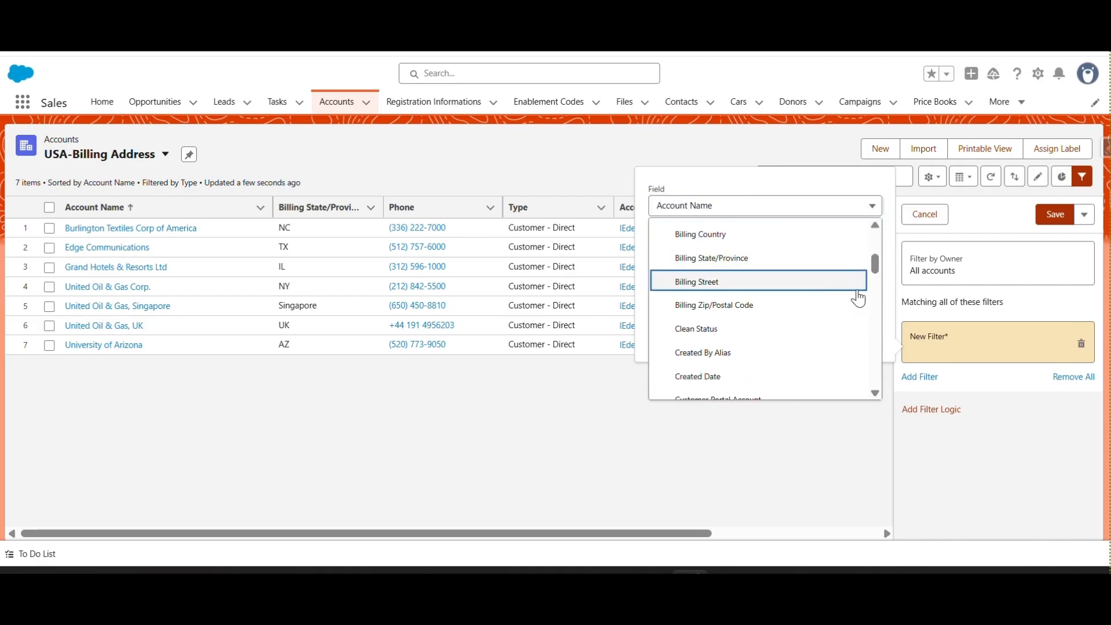
{"action": "scroll", "coordinate": [881, 269], "scroll_direction": "up", "scroll_amount": 1}
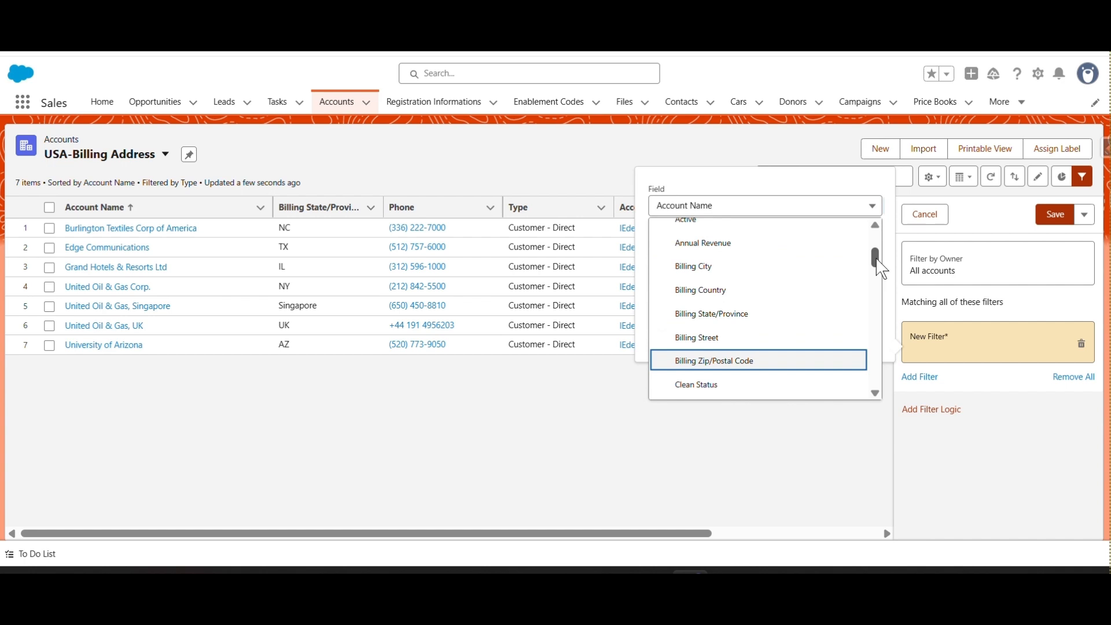
{"action": "scroll", "coordinate": [882, 270], "scroll_direction": "down", "scroll_amount": 5}
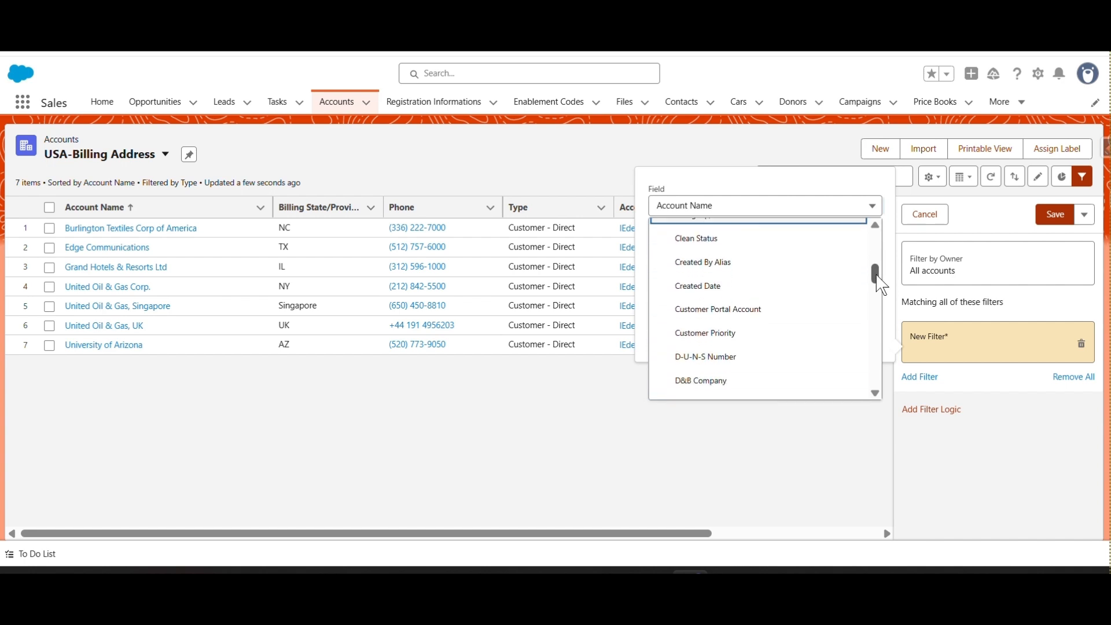
{"action": "scroll", "coordinate": [882, 285], "scroll_direction": "down", "scroll_amount": 3}
{"action": "scroll", "coordinate": [882, 285], "scroll_direction": "up", "scroll_amount": 3}
{"action": "left_click_drag", "start_coordinate": [882, 285], "coordinate": [882, 268]}
{"action": "left_click", "coordinate": [704, 311]}
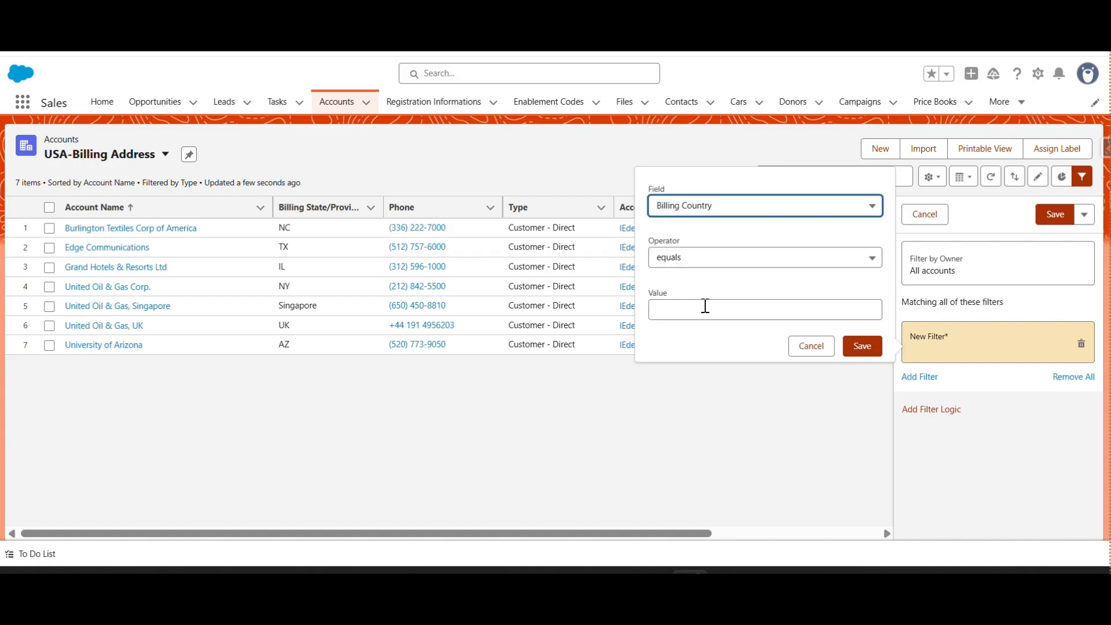
- Set the Billing Country filter to contains USA, then save the filter and the list view's changes
{"action": "left_click", "coordinate": [836, 266]}
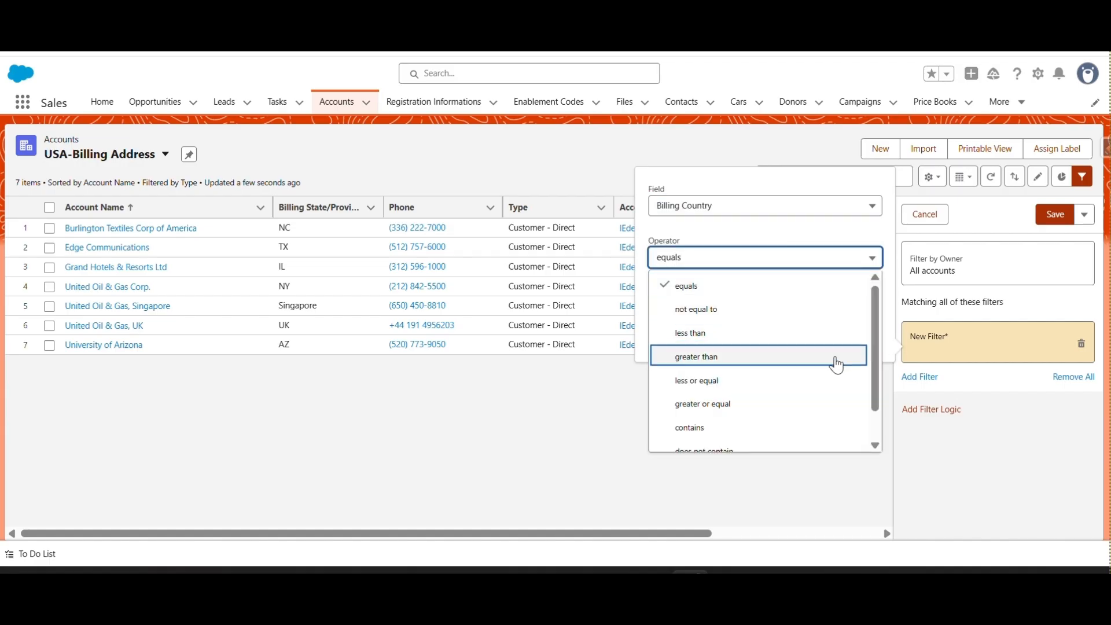
{"action": "left_click_drag", "start_coordinate": [876, 363], "coordinate": [817, 417]}
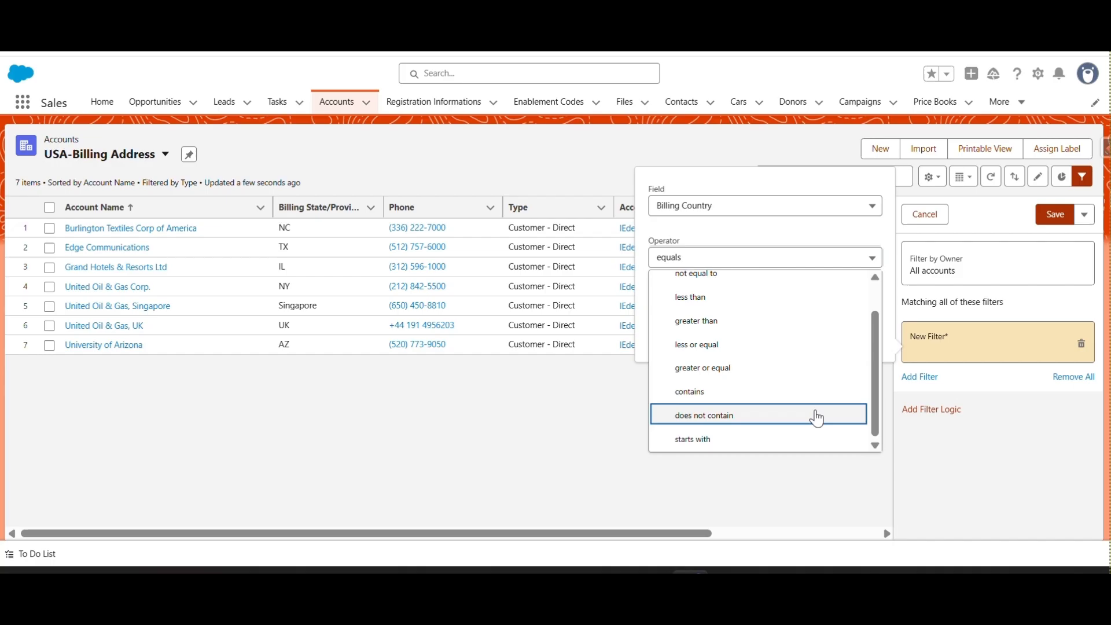
{"action": "left_click", "coordinate": [735, 399]}
{"action": "left_click", "coordinate": [716, 312]}
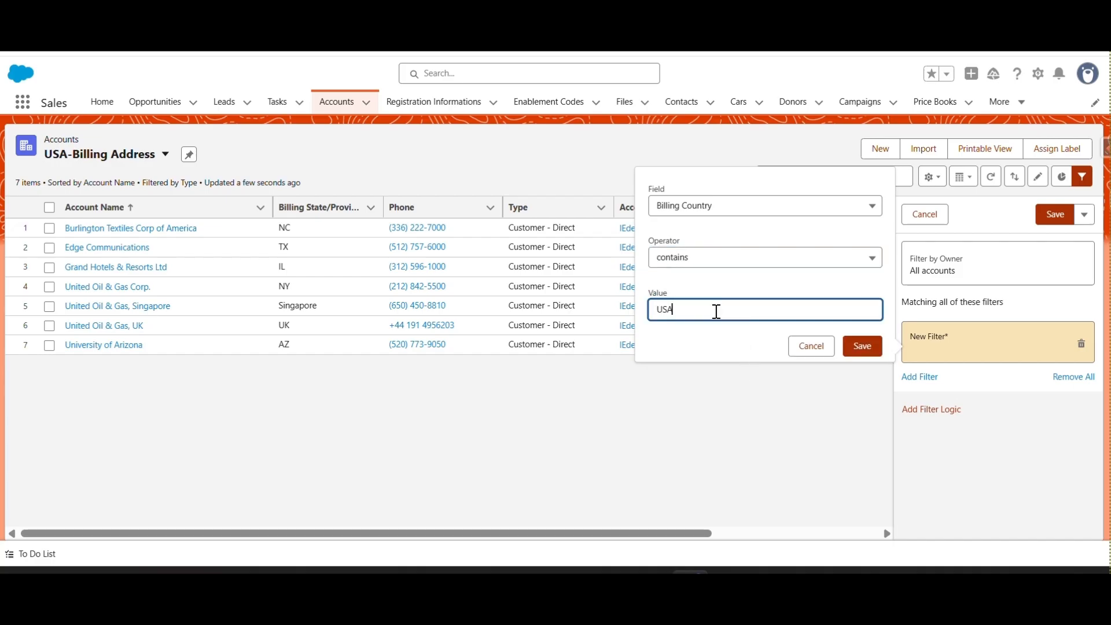
{"action": "left_click", "coordinate": [862, 346]}
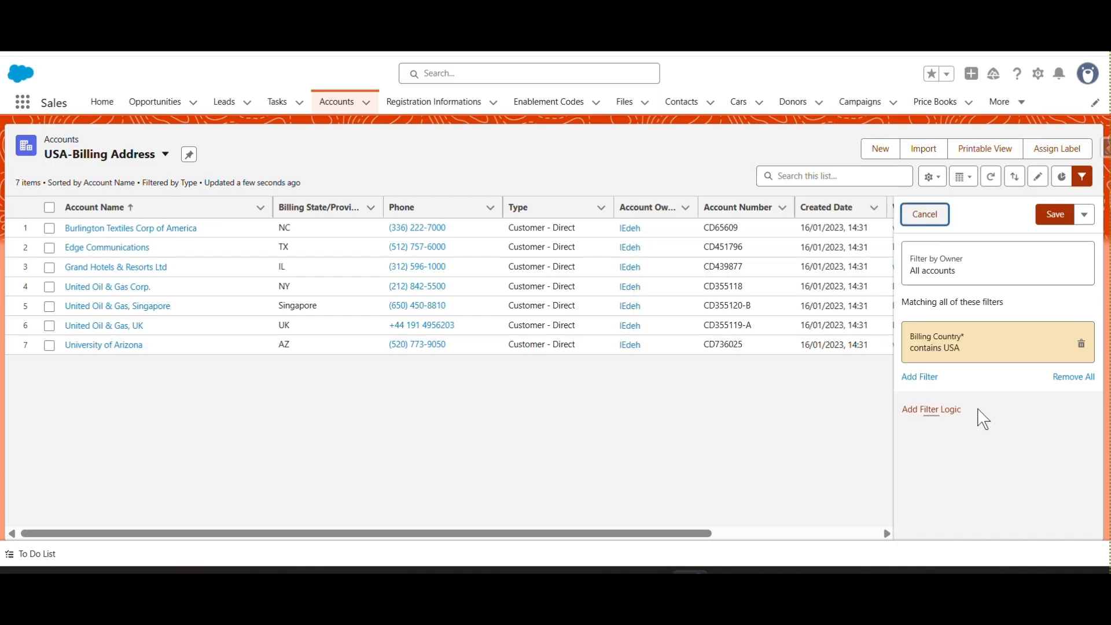
{"action": "left_click", "coordinate": [1052, 215]}
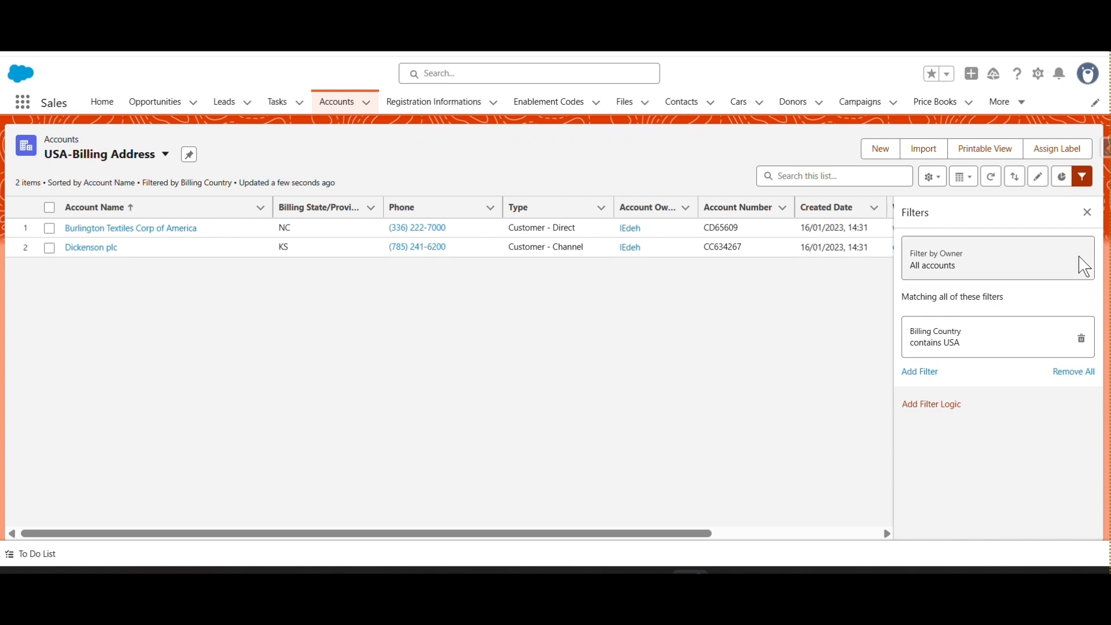
{"action": "left_click", "coordinate": [1088, 212]}
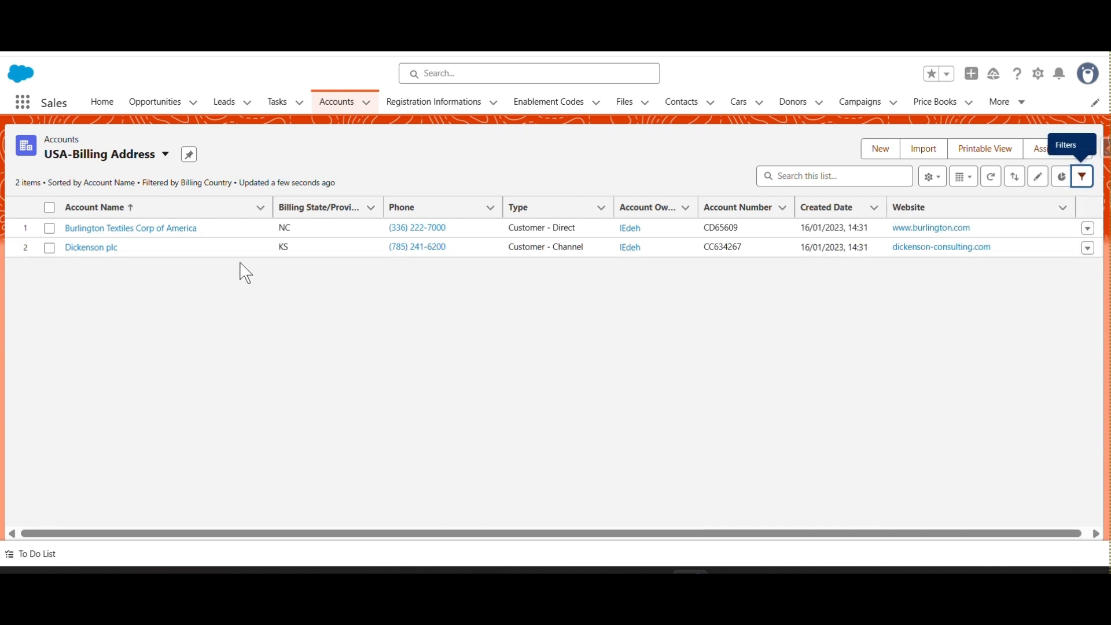
- Open the Dickenson plc account and review its detail fields down to the billing address
{"action": "left_click", "coordinate": [95, 248]}
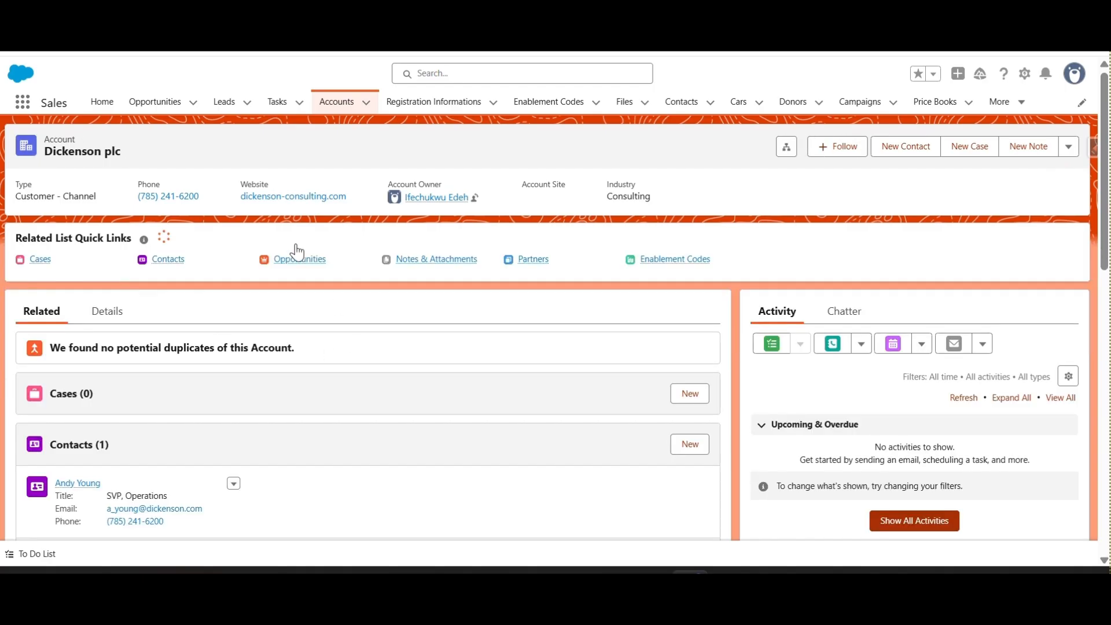
{"action": "left_click", "coordinate": [108, 320]}
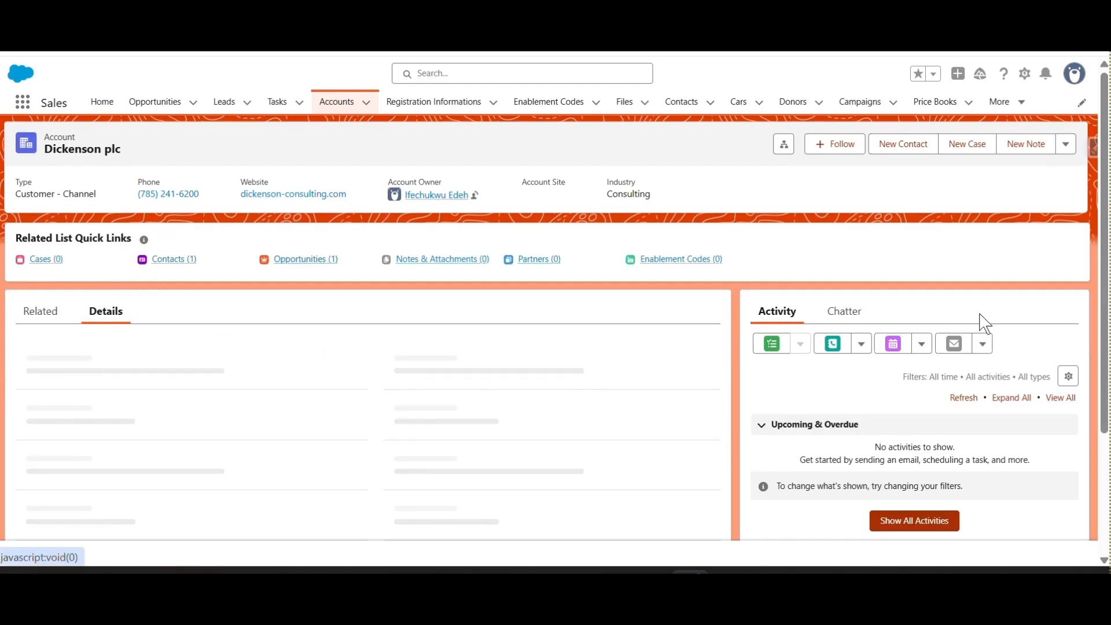
{"action": "scroll", "coordinate": [1106, 249], "scroll_direction": "down", "scroll_amount": 2}
{"action": "left_click_drag", "start_coordinate": [1108, 249], "coordinate": [1101, 298]}
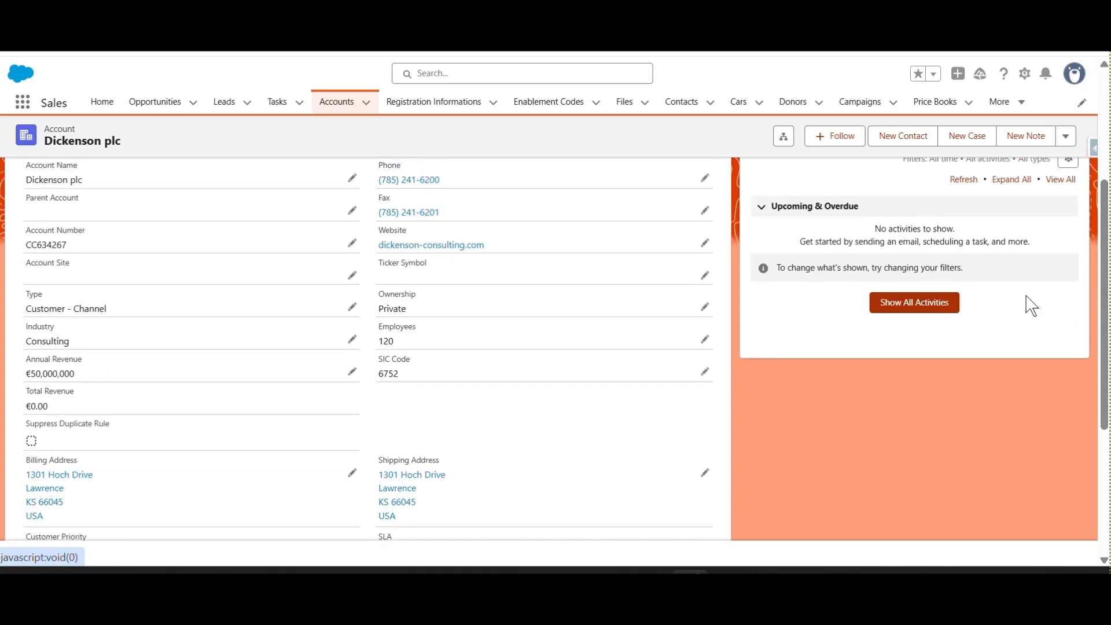
- Inspect the separate billing address fields in edit mode, discard the edit, and return to the Accounts list
{"action": "left_click", "coordinate": [119, 479]}
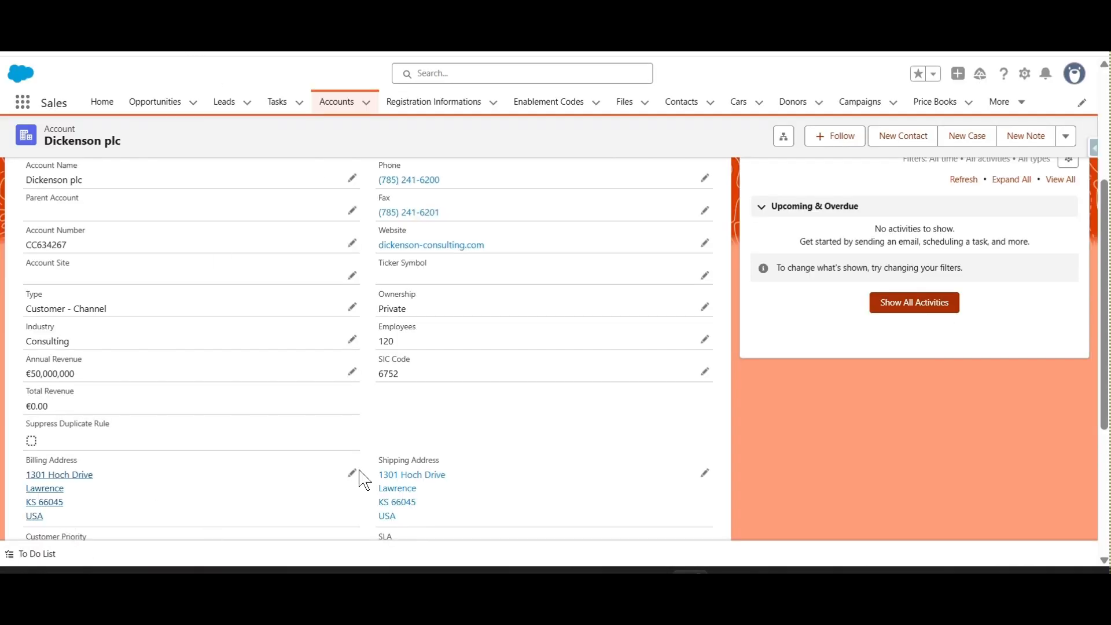
{"action": "left_click", "coordinate": [351, 481]}
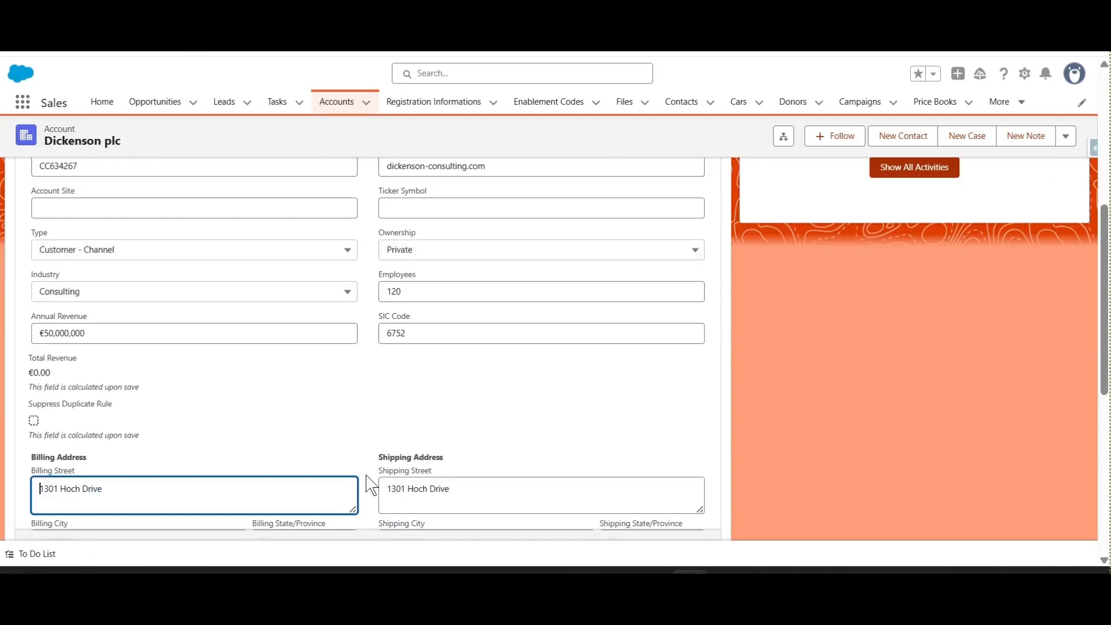
{"action": "scroll", "coordinate": [367, 484], "scroll_direction": "down", "scroll_amount": 4}
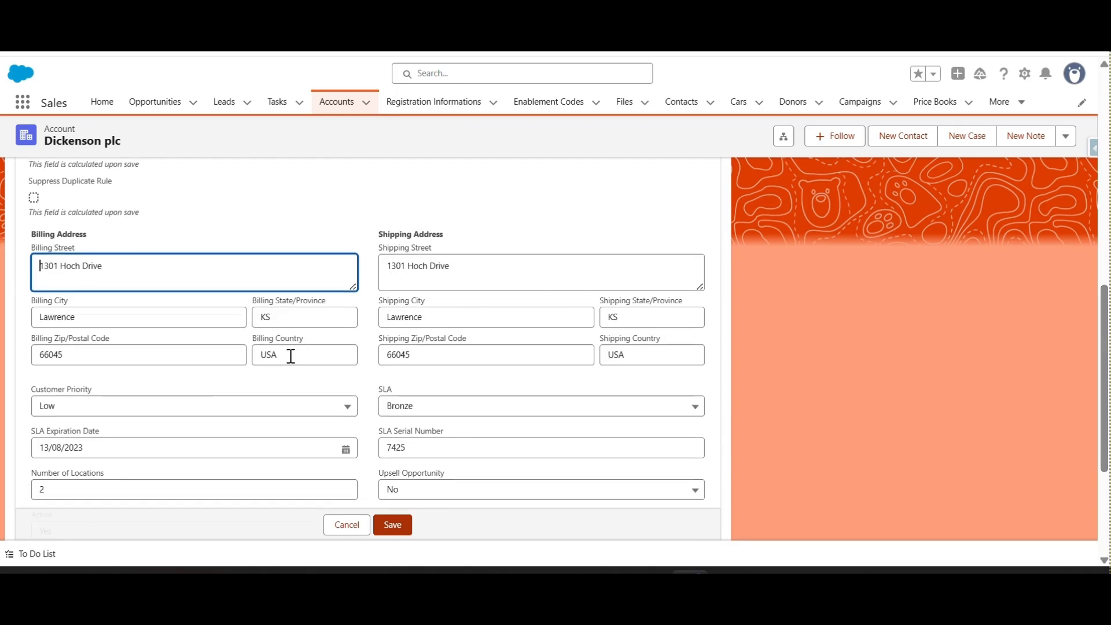
{"action": "left_click", "coordinate": [343, 530]}
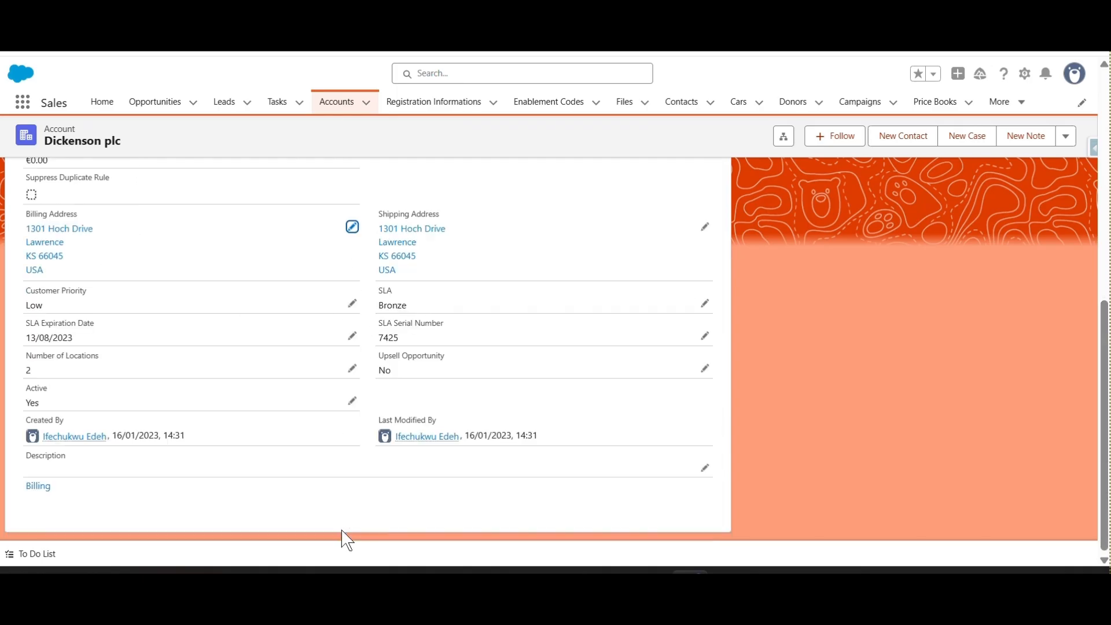
{"action": "left_click", "coordinate": [334, 110]}
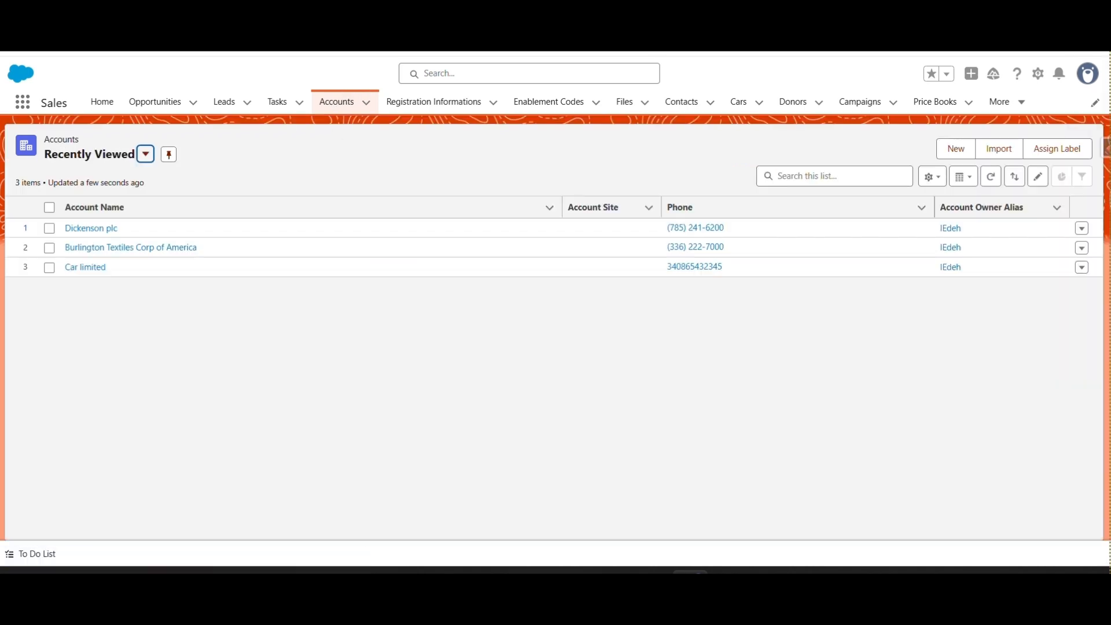